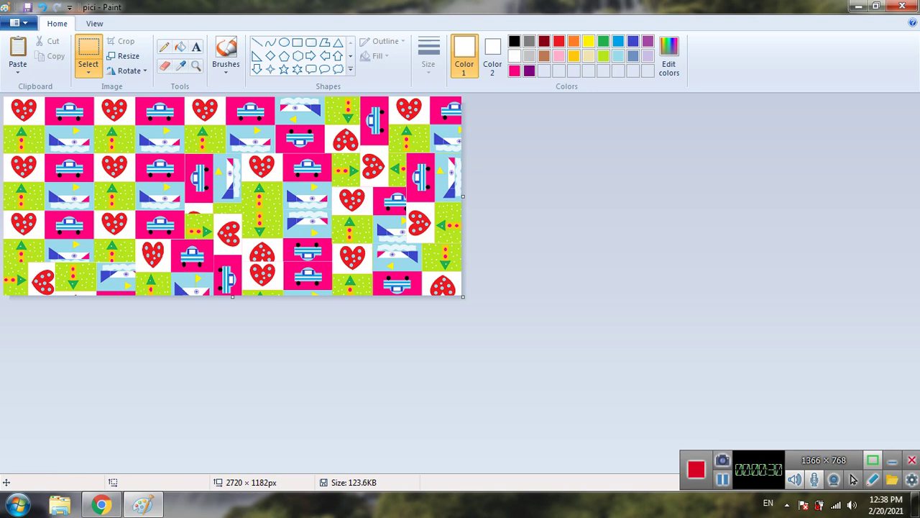
# Close the pici image without saving its changes and start Paint with a new blank picture
pyautogui.click(902, 7)
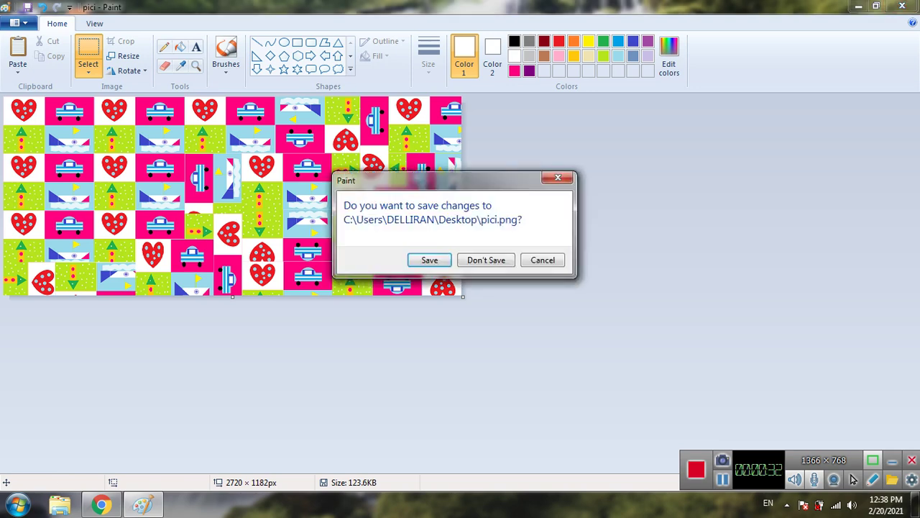
pyautogui.press('n')
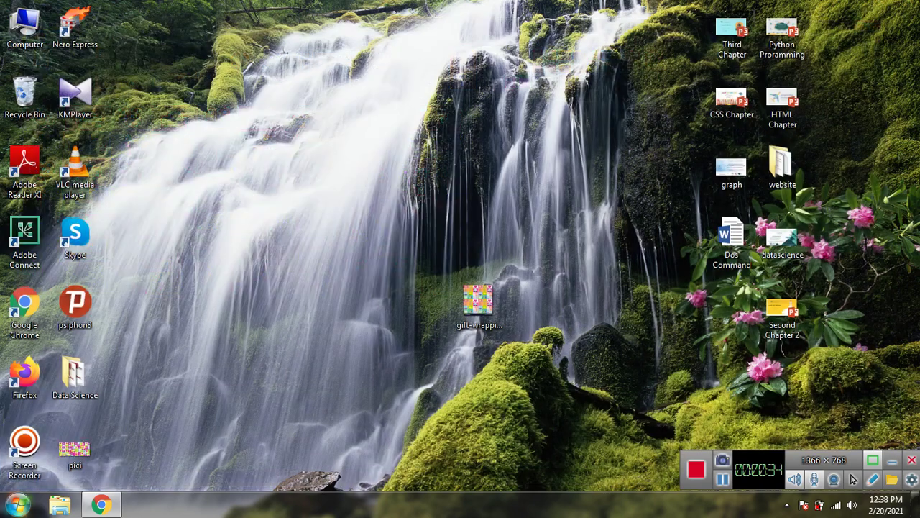
pyautogui.press('super')
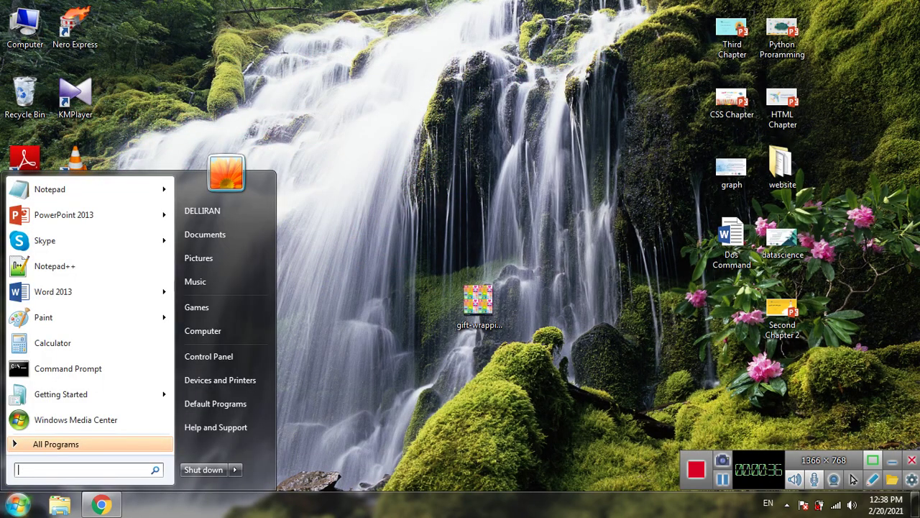
pyautogui.write('paint')
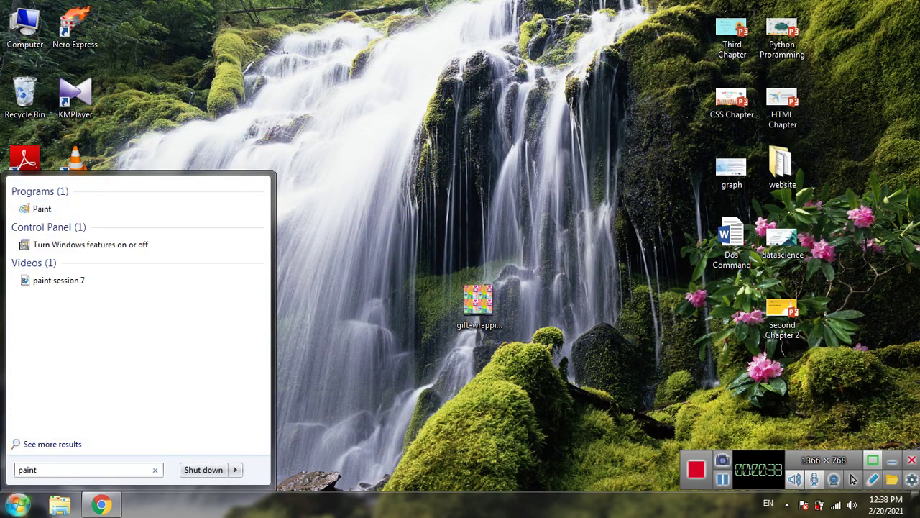
pyautogui.press('Return')
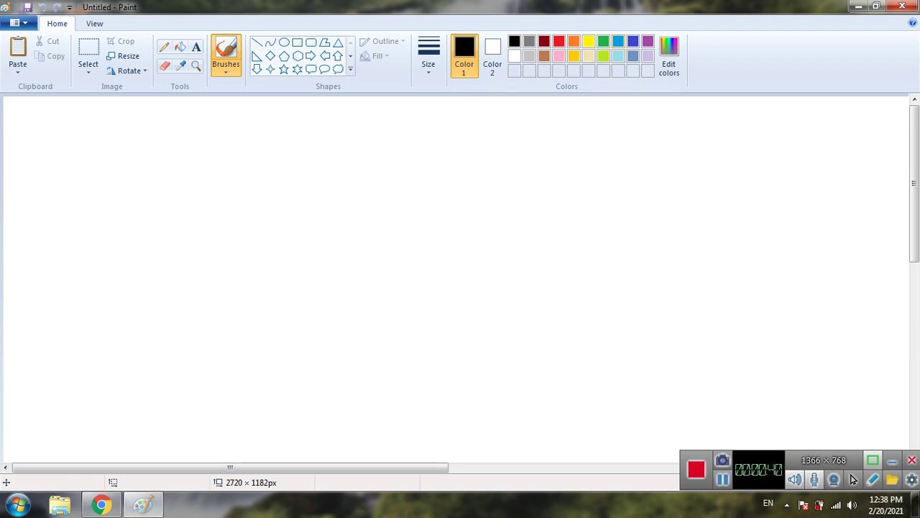
# Save the blank picture to the Desktop as a PNG file named pici-warpper
pyautogui.click(17, 24)
pyautogui.press('Return')
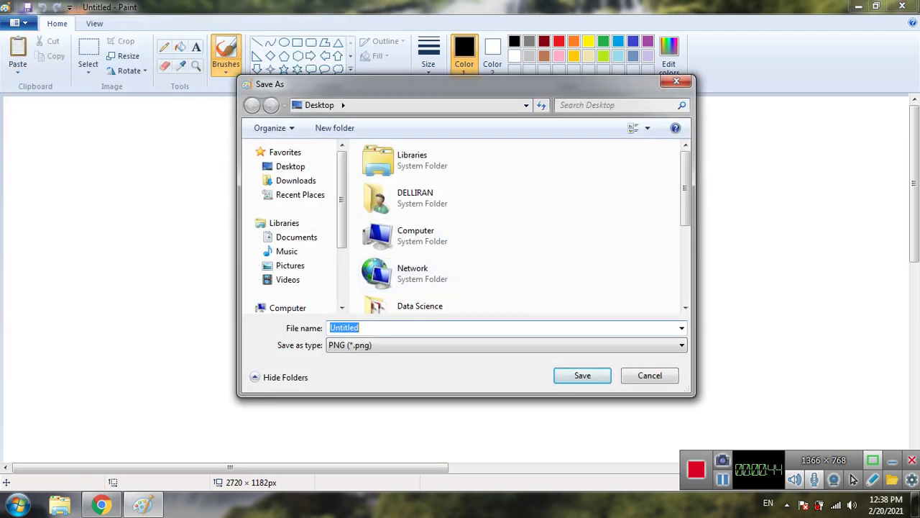
pyautogui.write('pi')
pyautogui.write('ci2')
pyautogui.press('BackSpace')
pyautogui.write('-a')
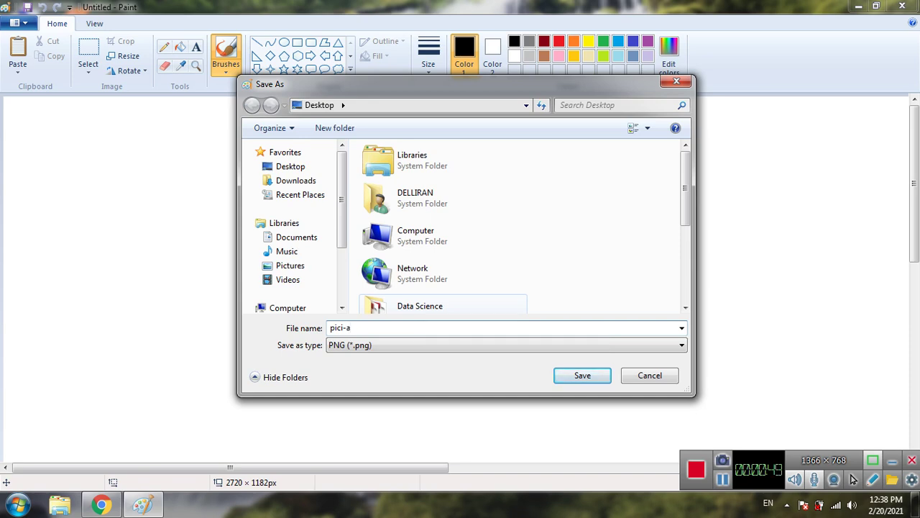
pyautogui.press('BackSpace')
pyautogui.write('warpper')
pyautogui.press('Return')
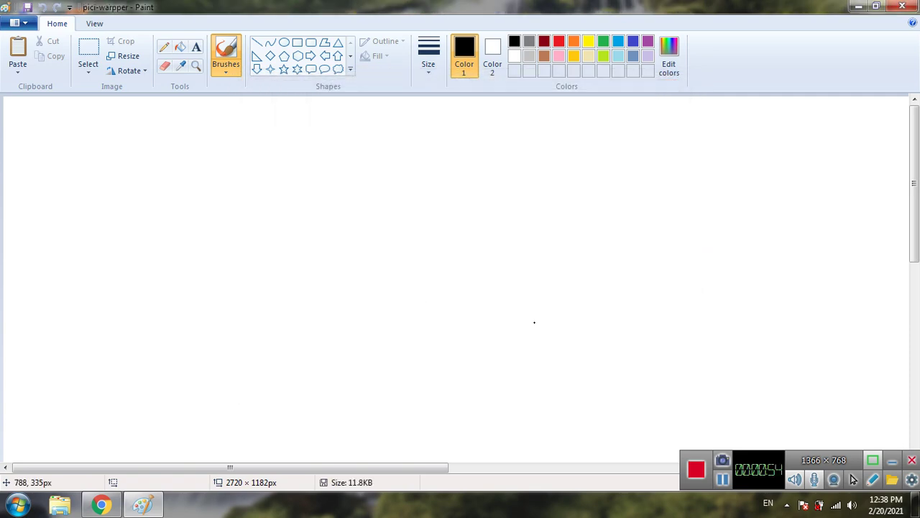
# Switch to Chrome and open the preview of the navy "a gift for you" wrapping paper image
pyautogui.click(101, 505)
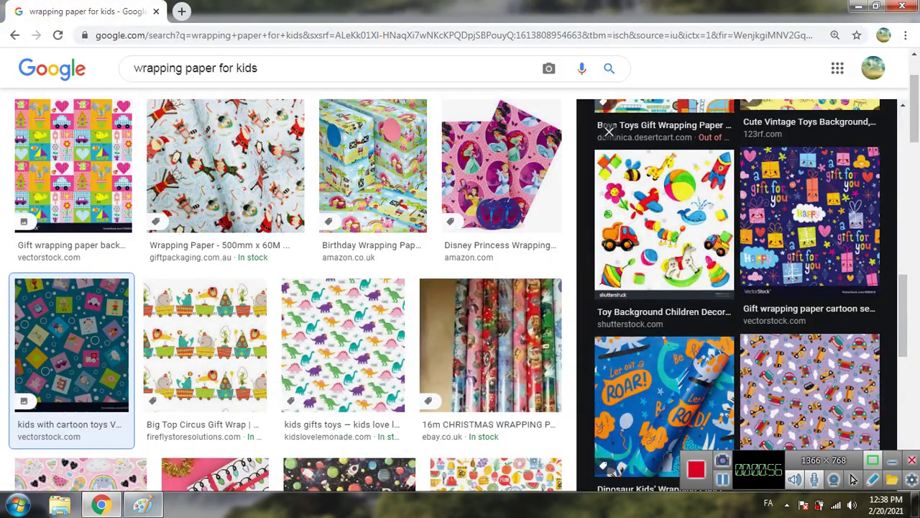
pyautogui.click(810, 219)
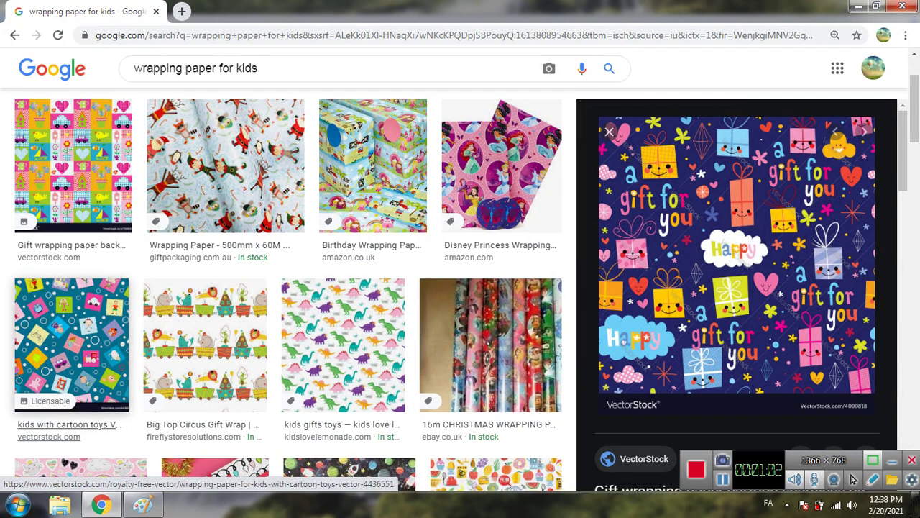
# Return to pici-warpper in Paint and enlarge the canvas to about 3884 × 1852 px
pyautogui.moveTo(142, 505)
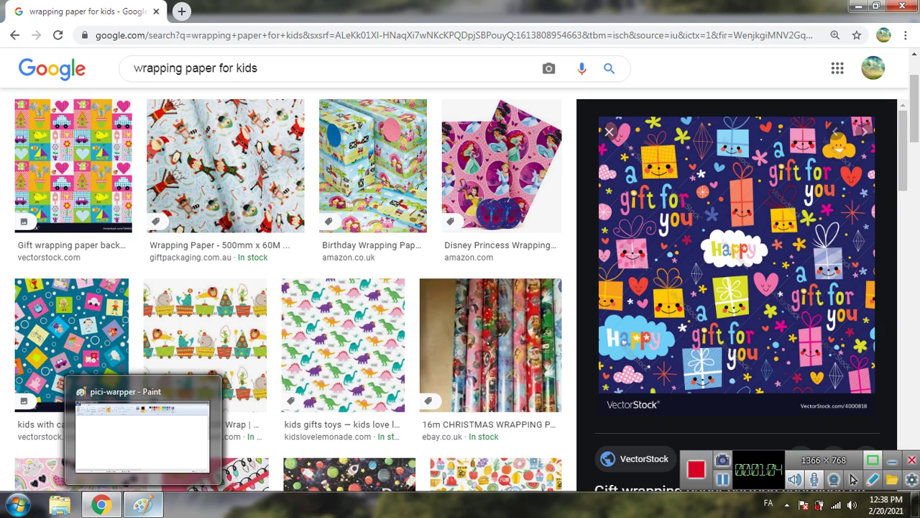
pyautogui.click(142, 505)
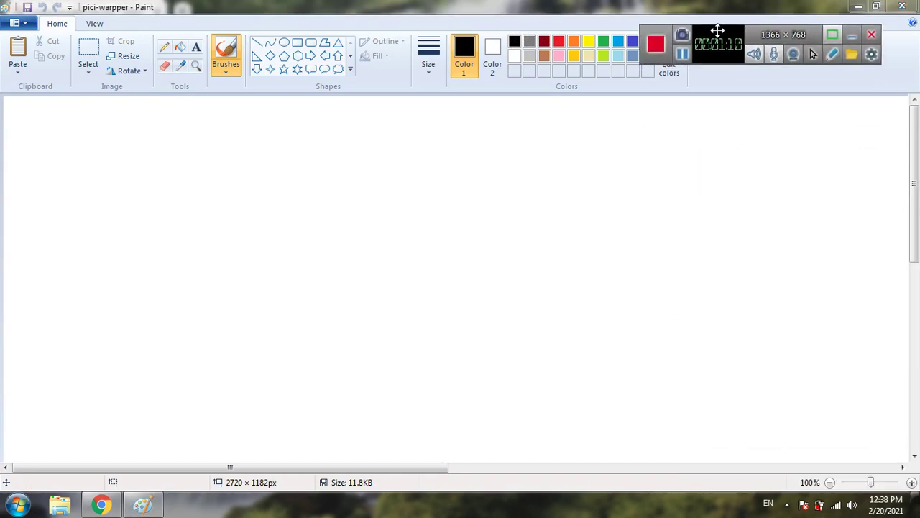
pyautogui.click(830, 483)
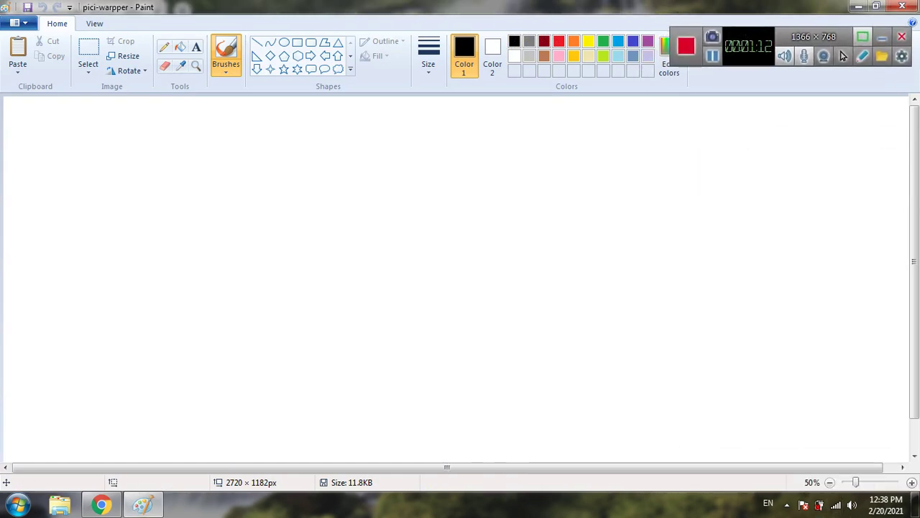
pyautogui.click(830, 483)
pyautogui.moveTo(464, 295); pyautogui.dragTo(659, 409)
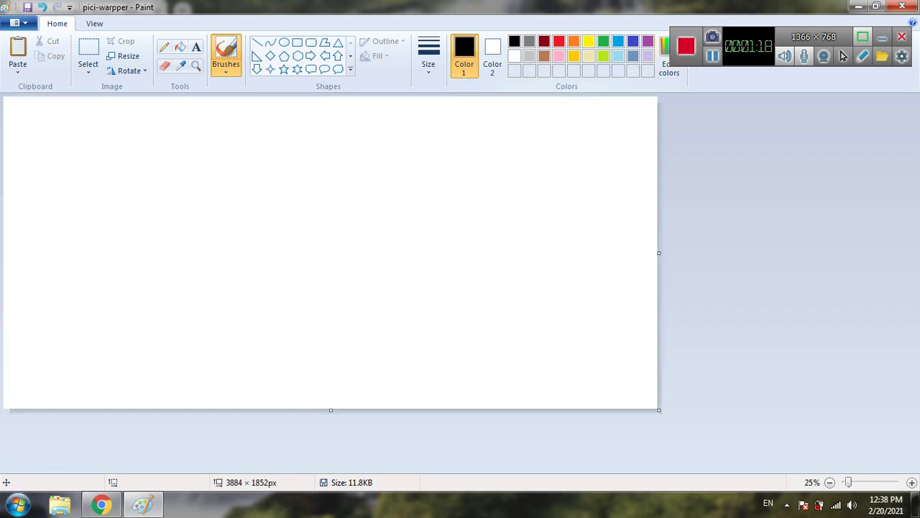
# Switch to Chrome and save the previewed "a gift for you" image to the Desktop under its suggested file name
pyautogui.click(102, 505)
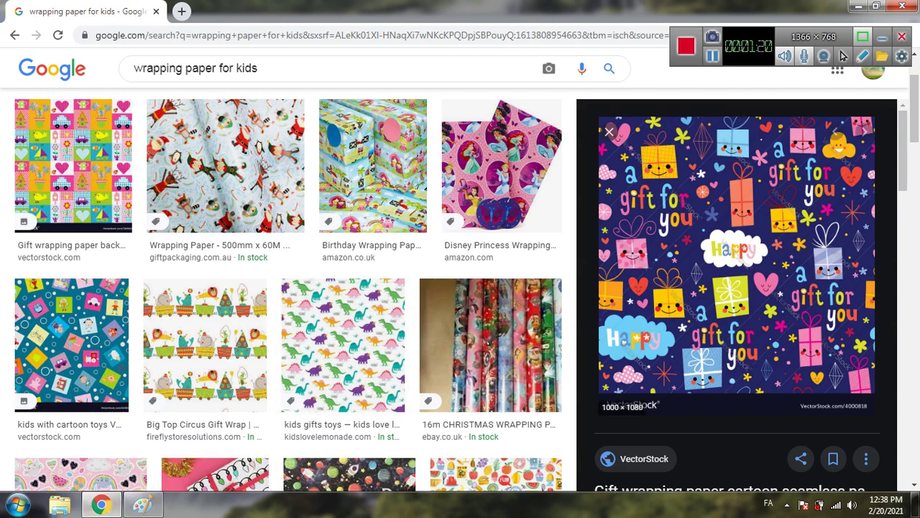
pyautogui.rightClick(705, 195)
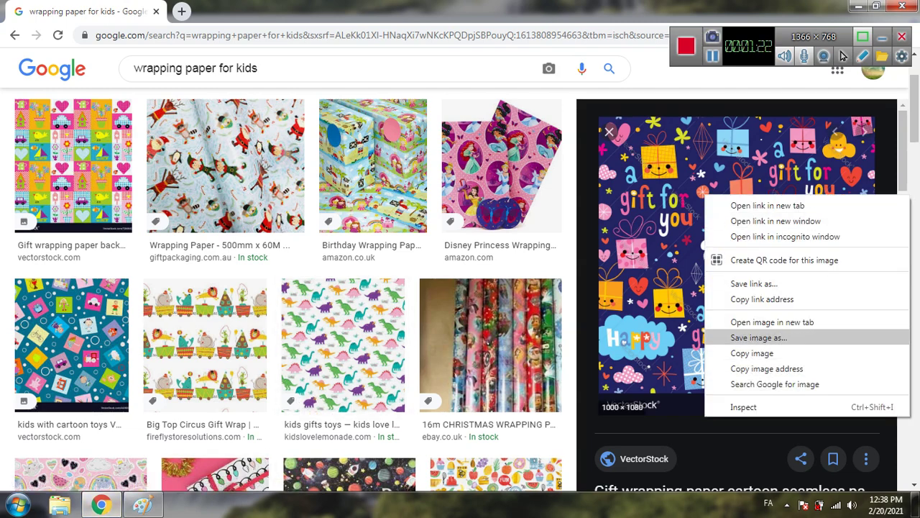
pyautogui.press('Return')
pyautogui.press('Return')
# Move the downloaded gift-wrapping image to a free area of the desktop and open it with Paint
pyautogui.click(916, 506)
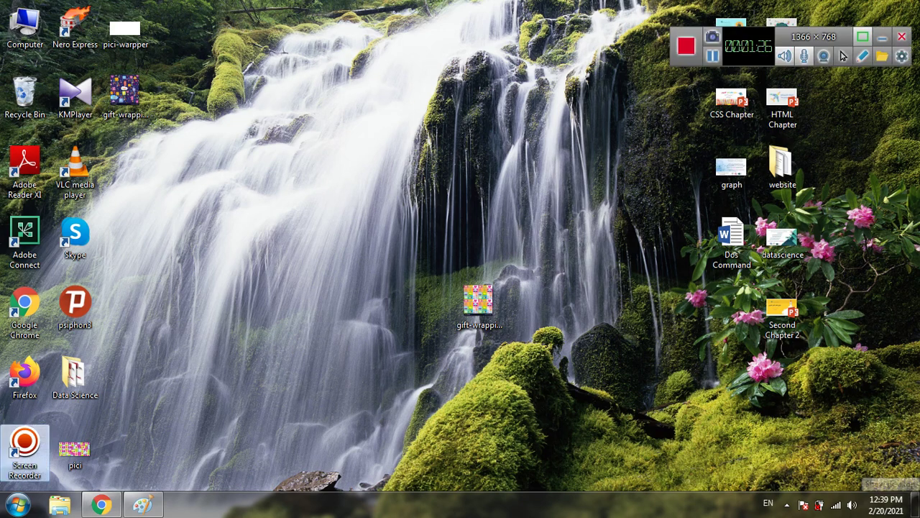
pyautogui.moveTo(125, 94); pyautogui.dragTo(320, 320)
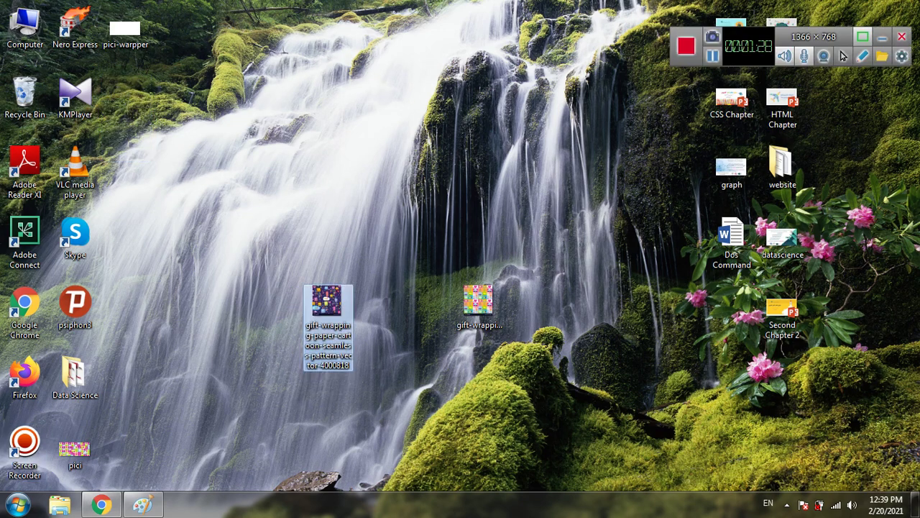
pyautogui.rightClick(320, 320)
pyautogui.moveTo(431, 261)
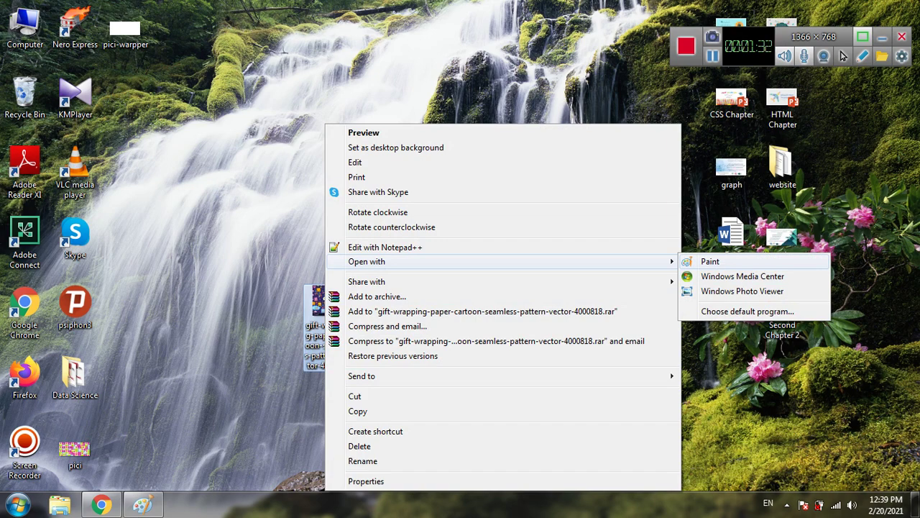
pyautogui.click(708, 262)
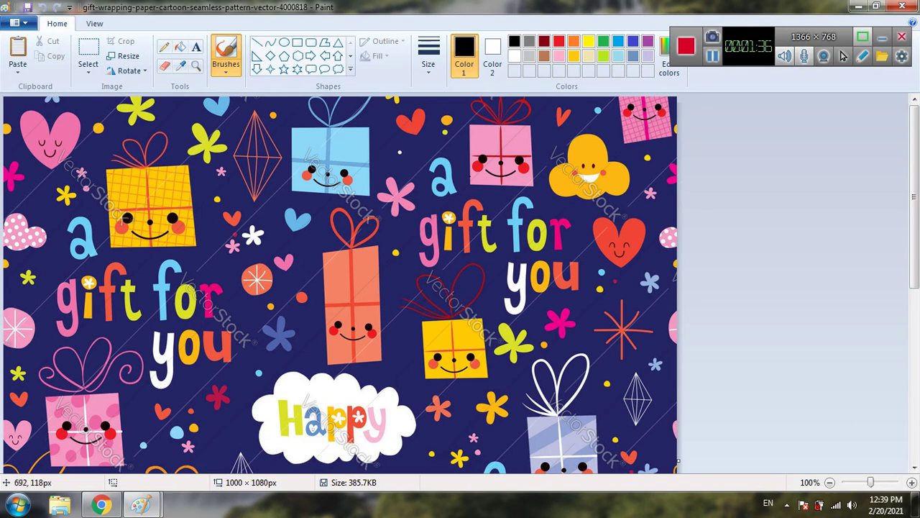
# Sample the navy background of the gift-wrapping image and look up its red, green and blue values
pyautogui.click(180, 65)
pyautogui.click(428, 180)
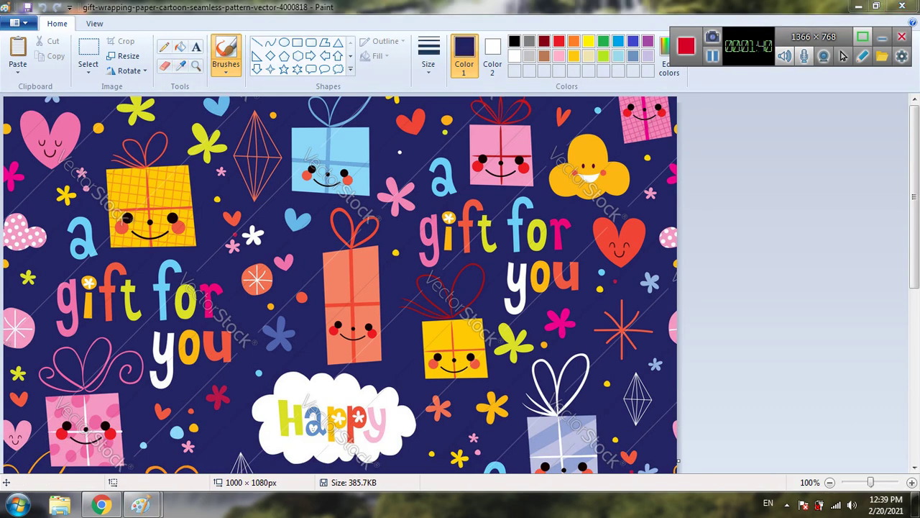
pyautogui.moveTo(680, 50)
pyautogui.mouseDown()
pyautogui.moveTo(763, 199)
pyautogui.moveTo(765, 269)
pyautogui.mouseUp()
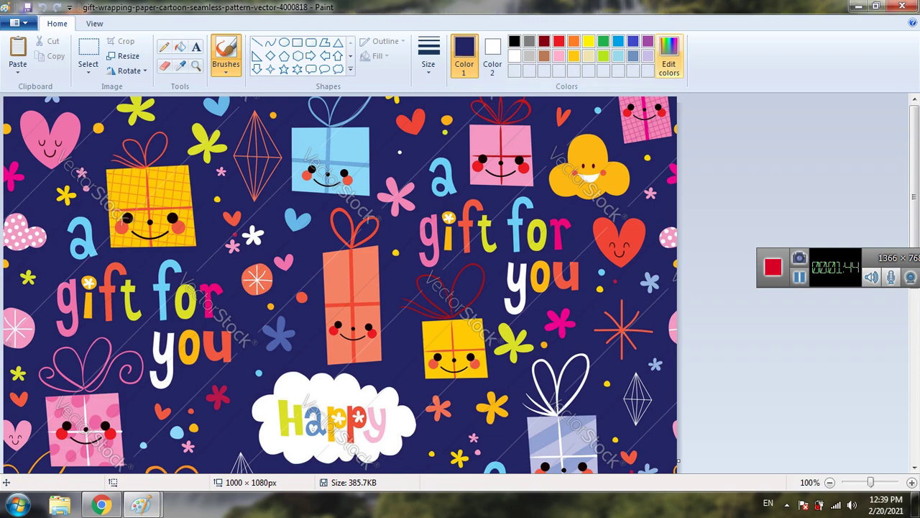
pyautogui.click(669, 56)
pyautogui.click(588, 295)
pyautogui.click(589, 310)
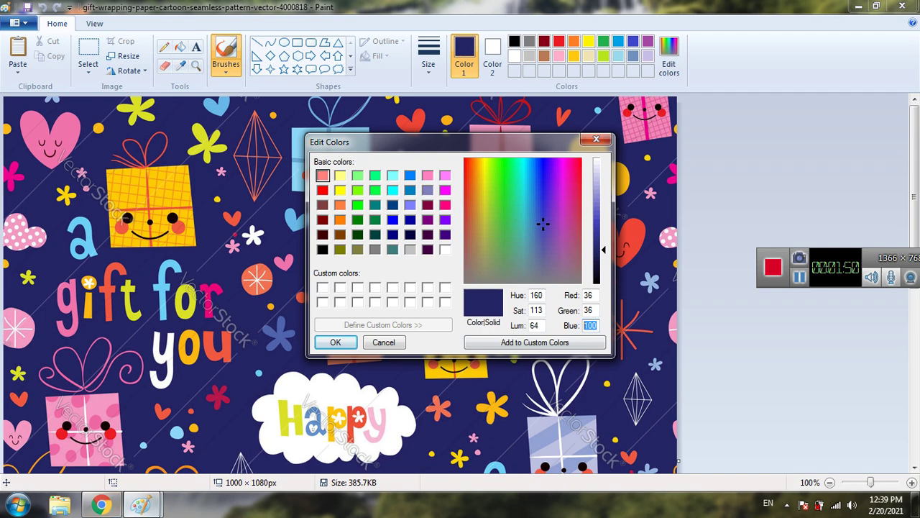
# In the pici-warpper picture, define a colour with Red 36, Green 36 and Blue 100
pyautogui.click(140, 504)
pyautogui.click(87, 431)
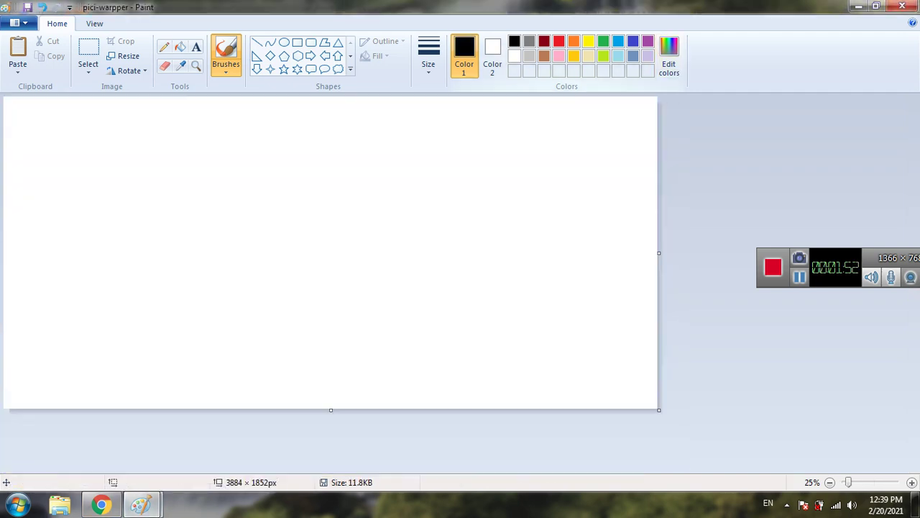
pyautogui.click(669, 55)
pyautogui.doubleClick(586, 295)
pyautogui.write('36')
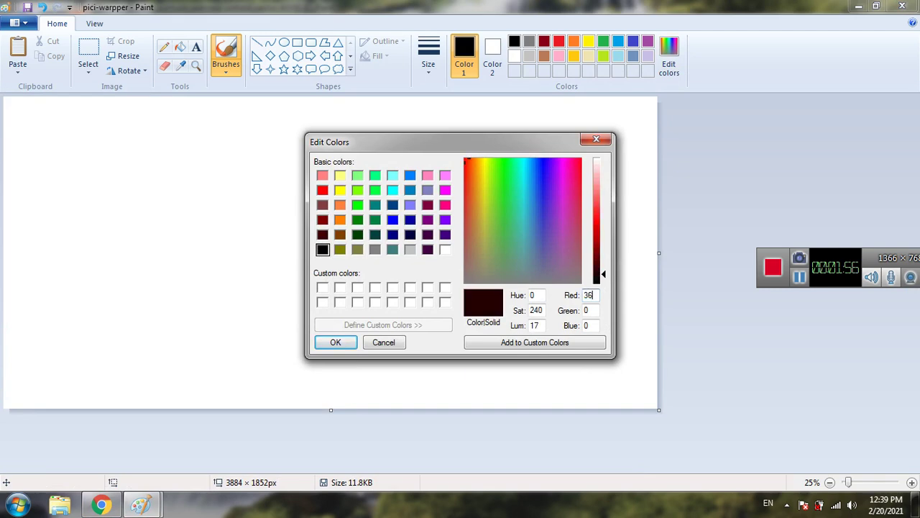
pyautogui.press('Tab')
pyautogui.write('6')
pyautogui.press('BackSpace')
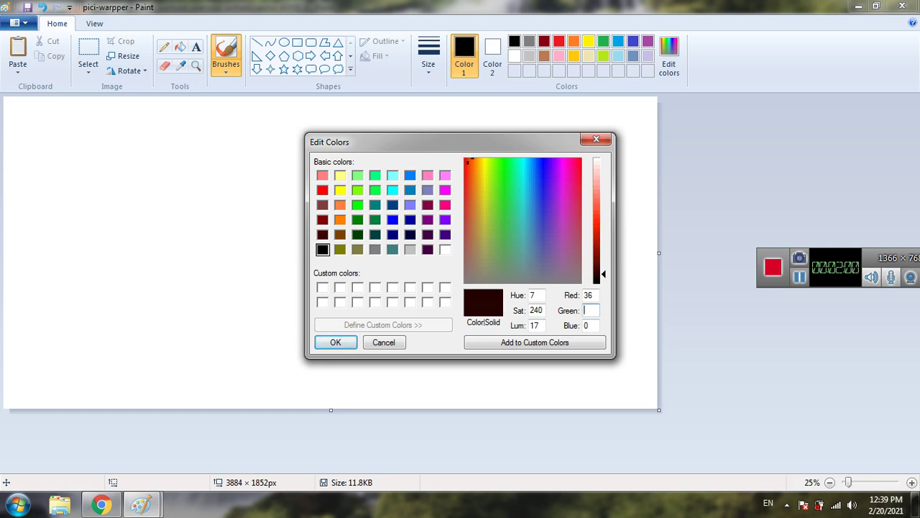
pyautogui.write('36')
pyautogui.press('Tab')
pyautogui.write('100')
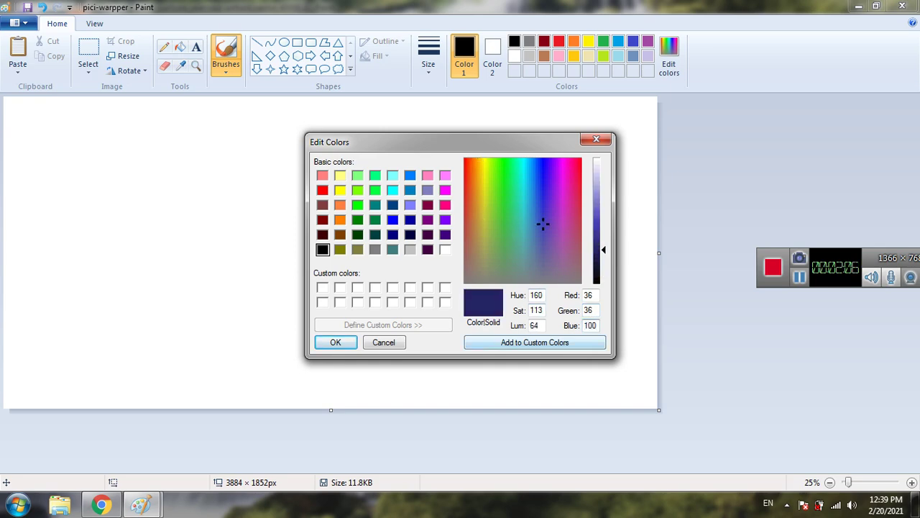
# Add the defined navy to the custom colours and fill the whole canvas with it
pyautogui.click(535, 342)
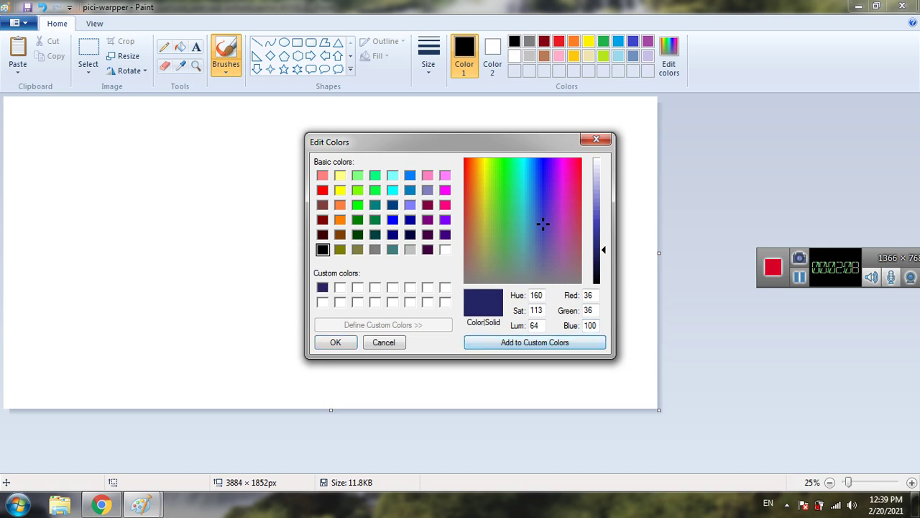
pyautogui.click(335, 343)
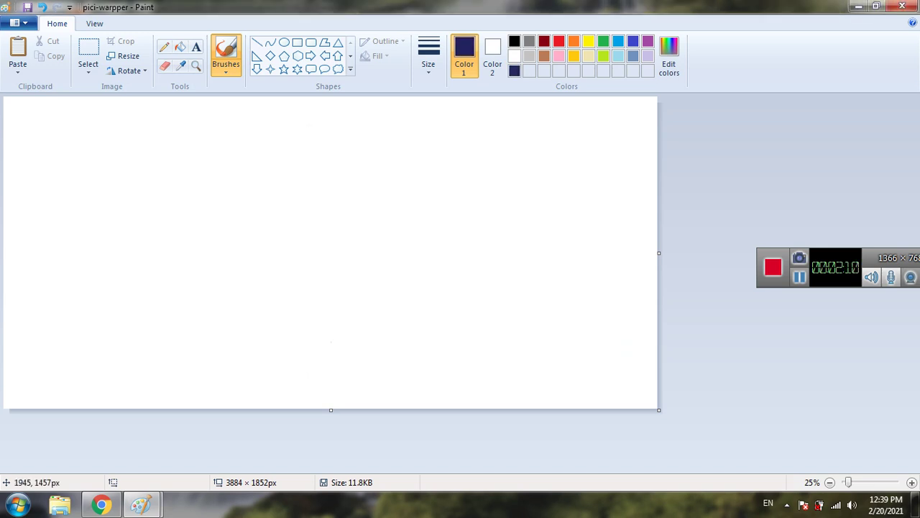
pyautogui.click(180, 46)
pyautogui.click(316, 402)
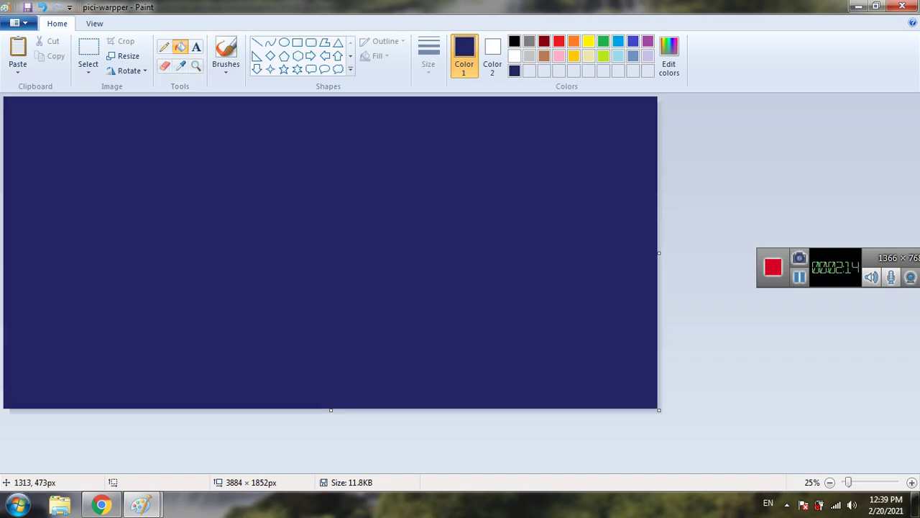
# Close the colour editor in the gift-wrapping picture and minimize that window to return to pici-warpper
pyautogui.moveTo(140, 503)
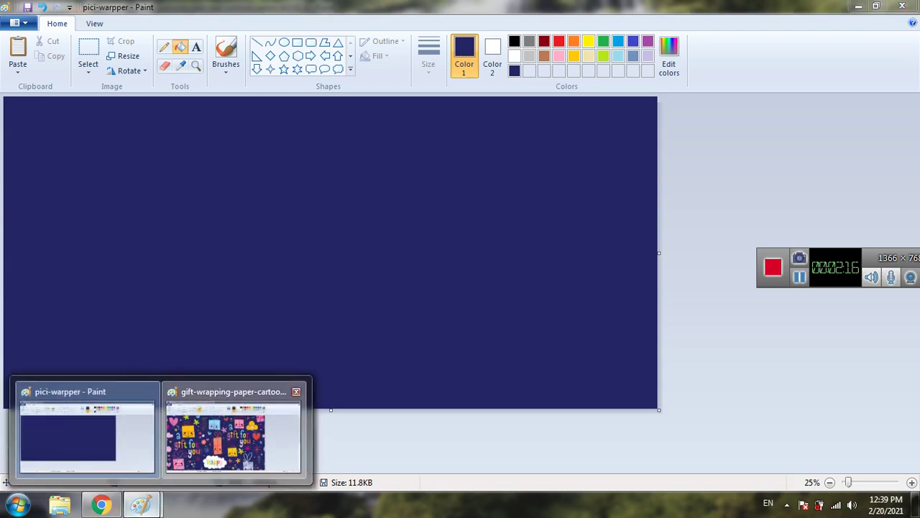
pyautogui.click(231, 432)
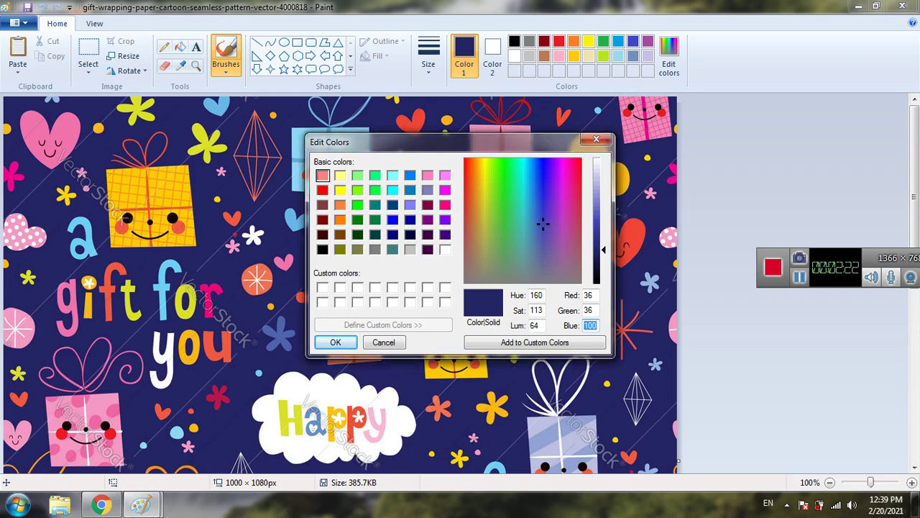
pyautogui.click(596, 138)
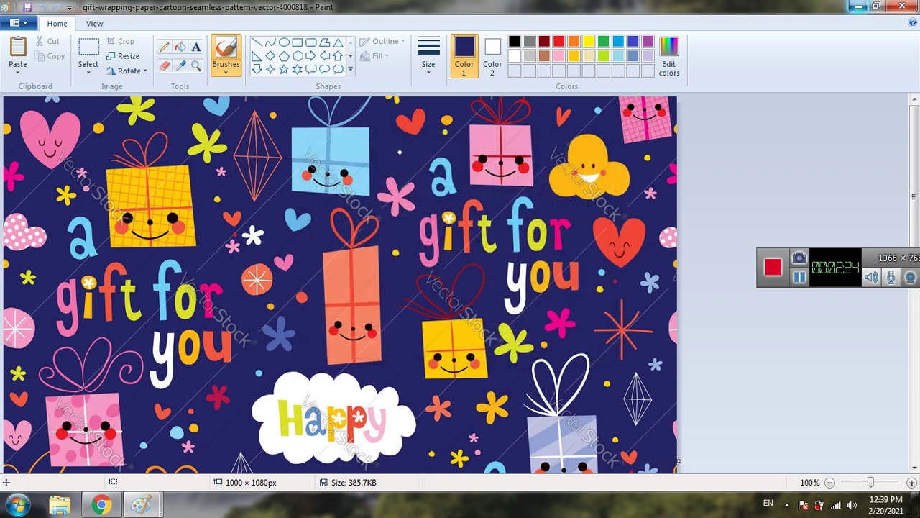
pyautogui.click(859, 7)
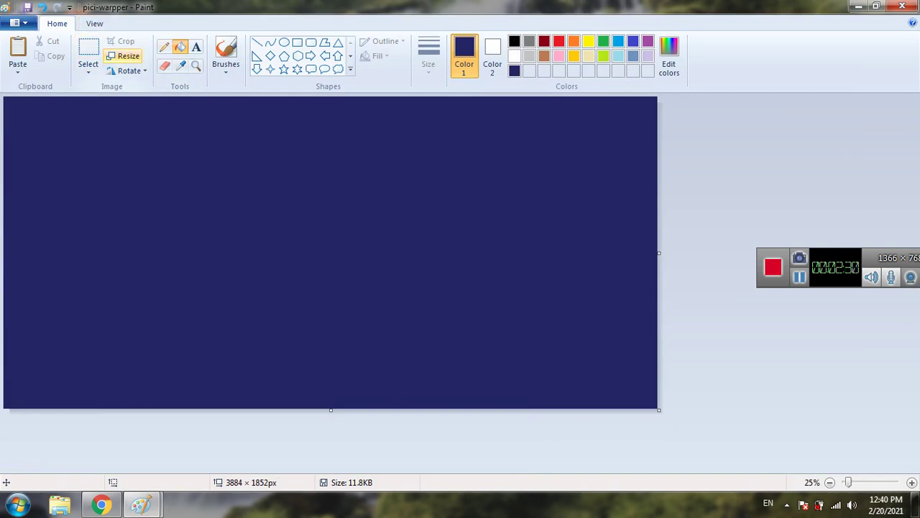
pyautogui.click(195, 65)
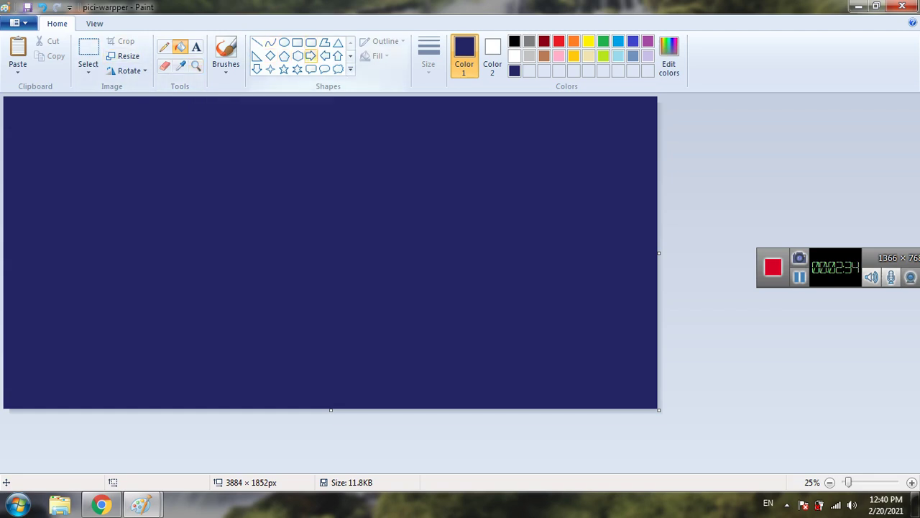
# Draw a heart about 185 × 259 px in the canvas's upper-left area with a pink outline and fill it pink
pyautogui.click(351, 69)
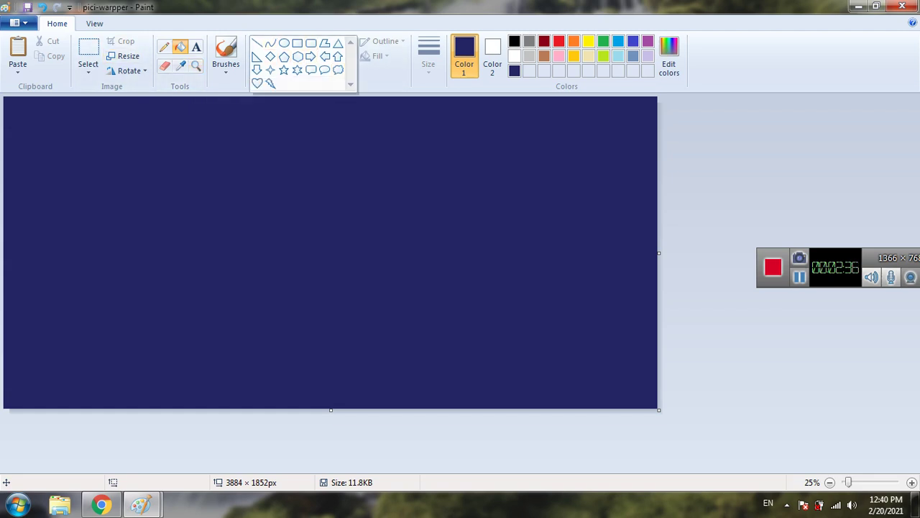
pyautogui.click(257, 83)
pyautogui.moveTo(22, 112); pyautogui.dragTo(58, 171)
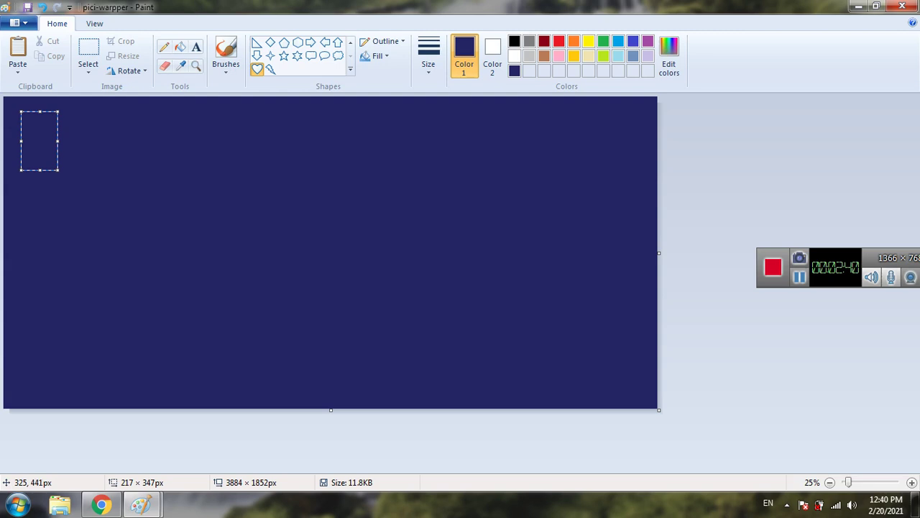
pyautogui.hotkey('ctrl', 'z')
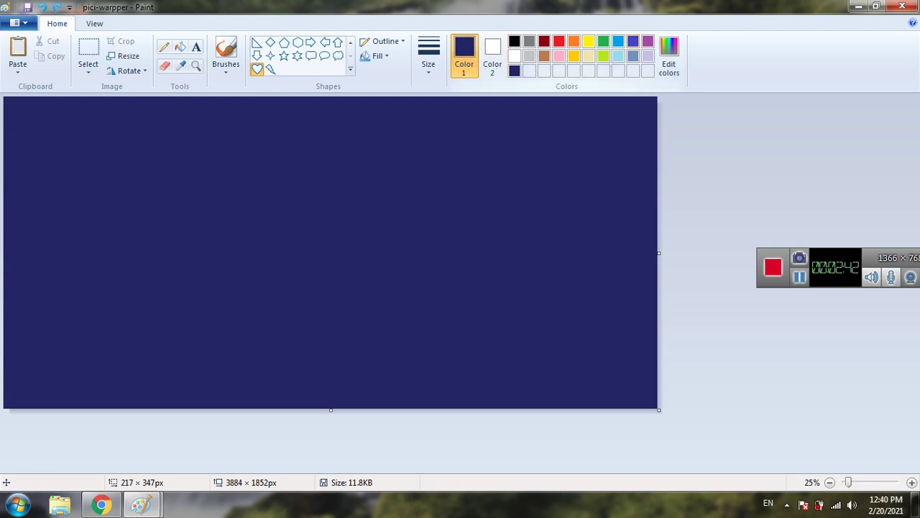
pyautogui.click(559, 56)
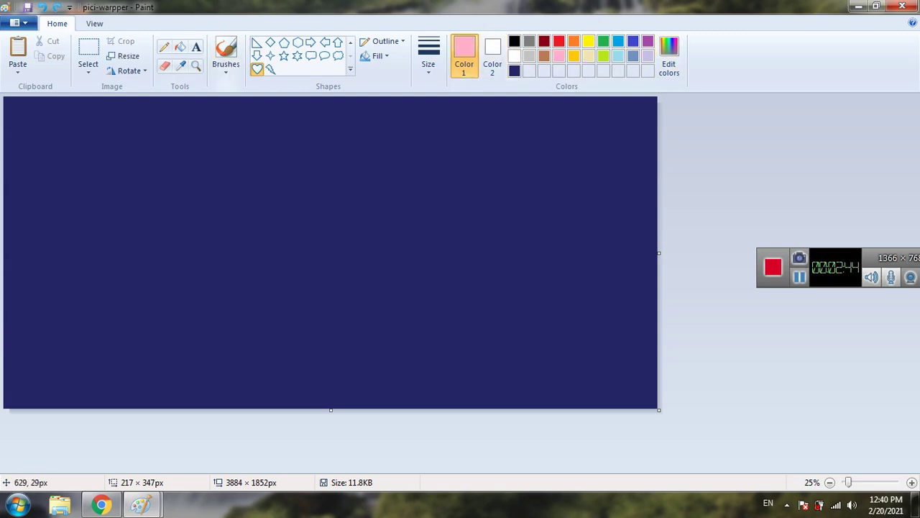
pyautogui.moveTo(33, 135); pyautogui.dragTo(67, 181)
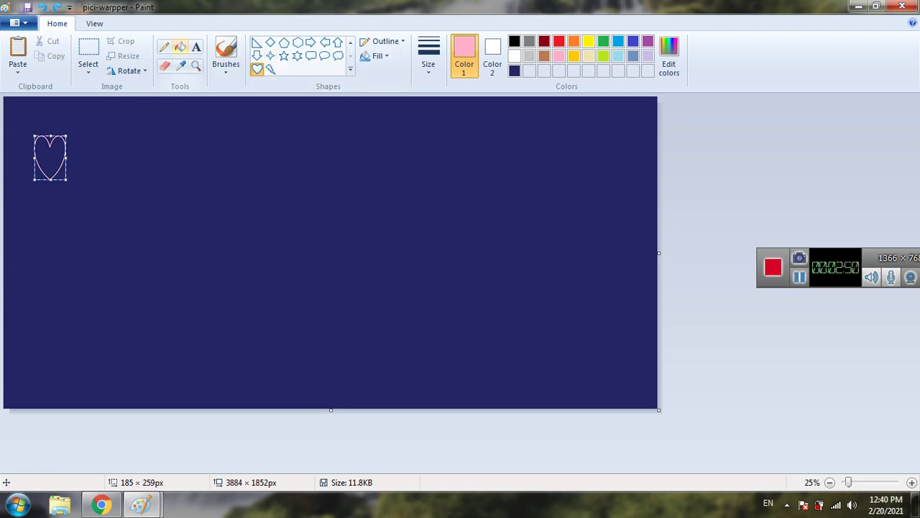
pyautogui.click(179, 46)
pyautogui.click(40, 147)
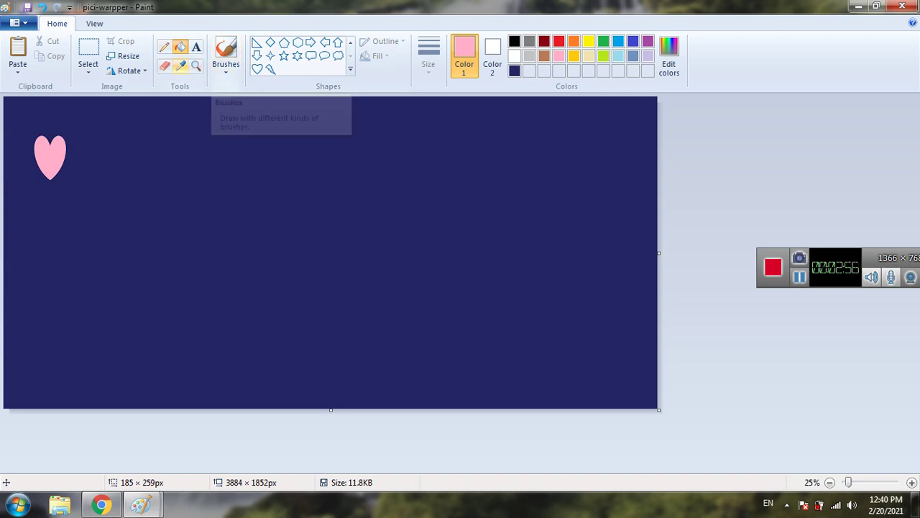
pyautogui.click(164, 47)
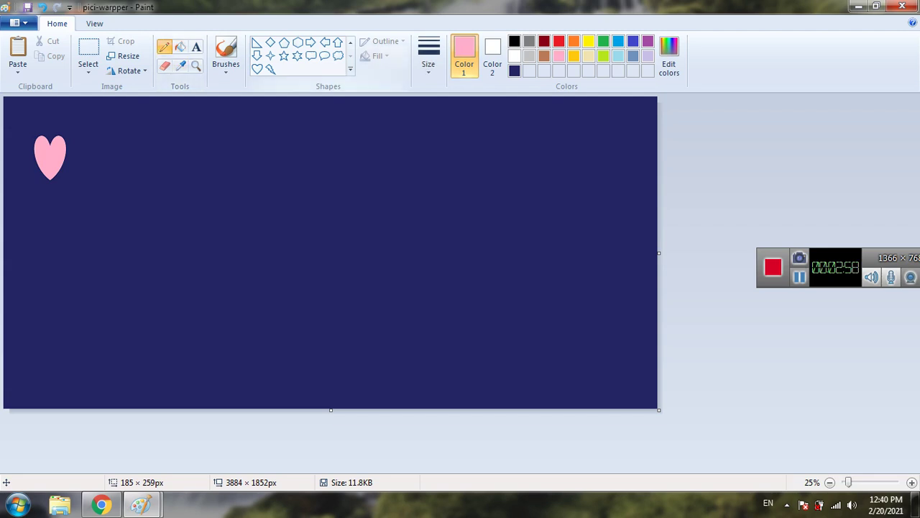
pyautogui.click(515, 40)
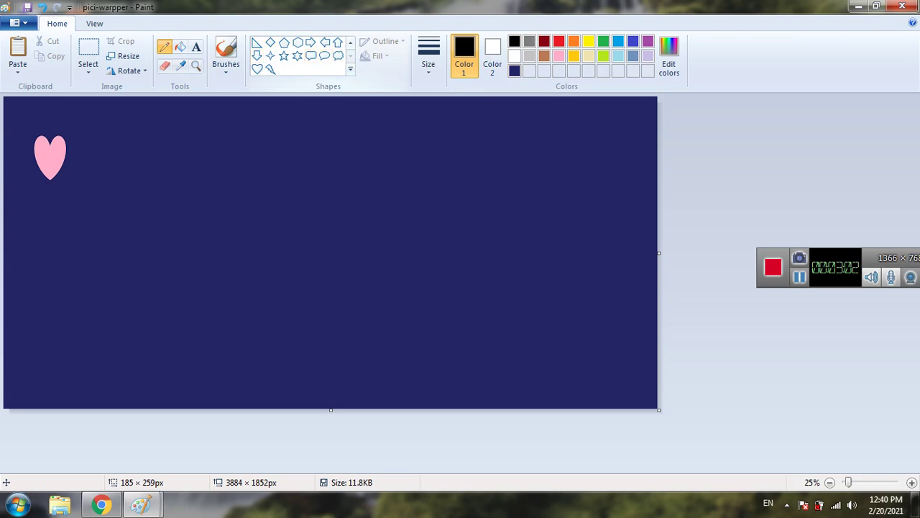
pyautogui.click(350, 68)
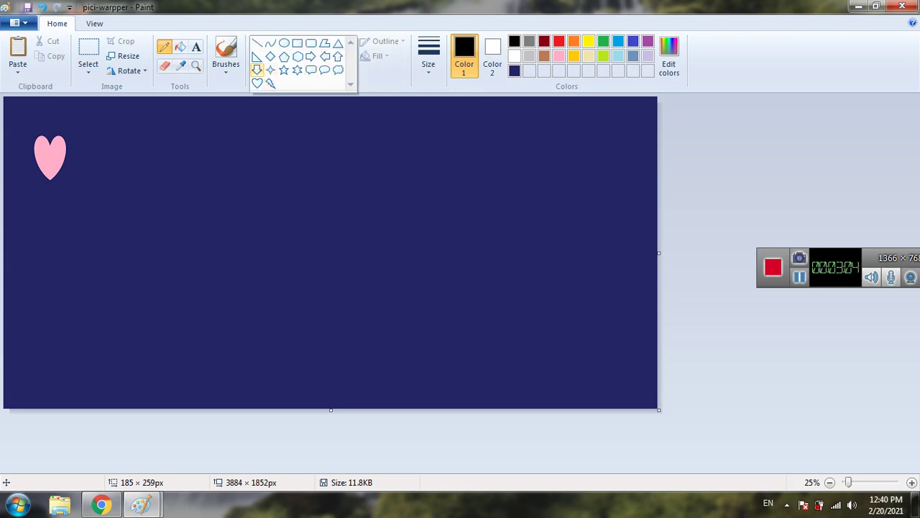
pyautogui.click(64, 162)
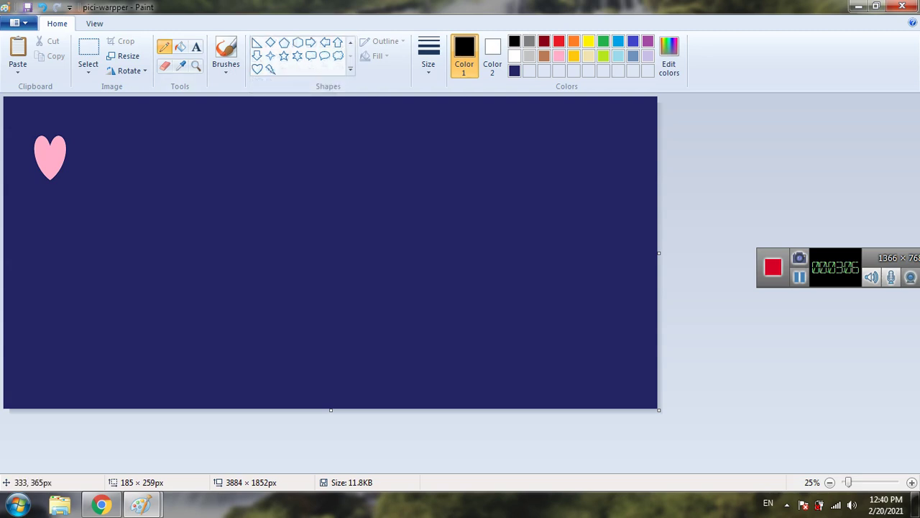
pyautogui.click(59, 156)
pyautogui.click(350, 69)
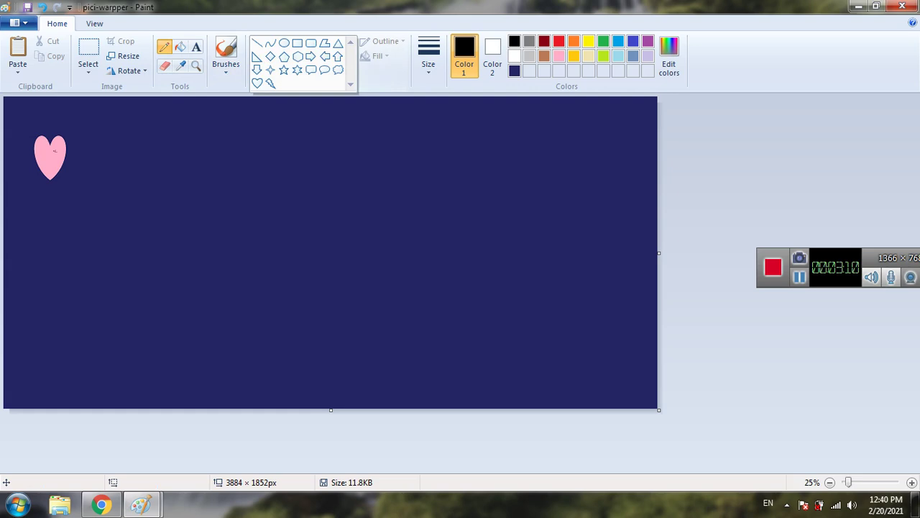
pyautogui.click(285, 44)
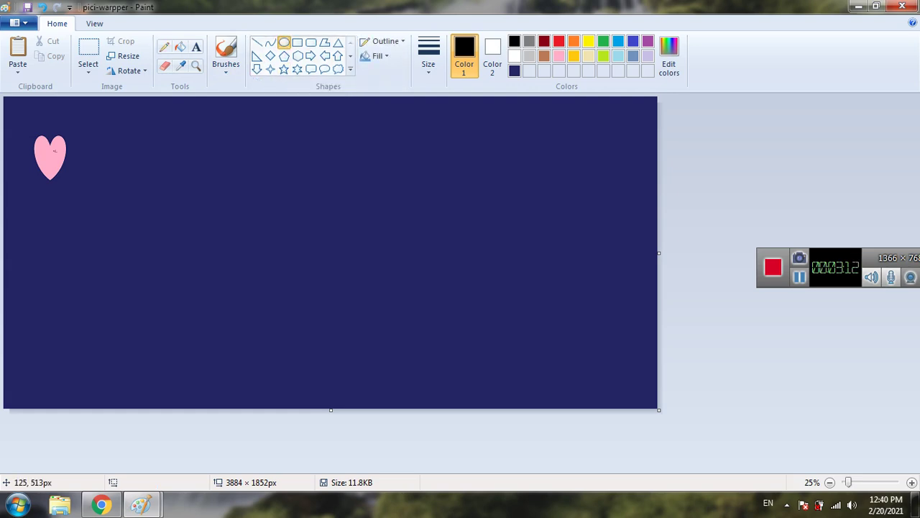
pyautogui.moveTo(55, 149); pyautogui.dragTo(56, 156)
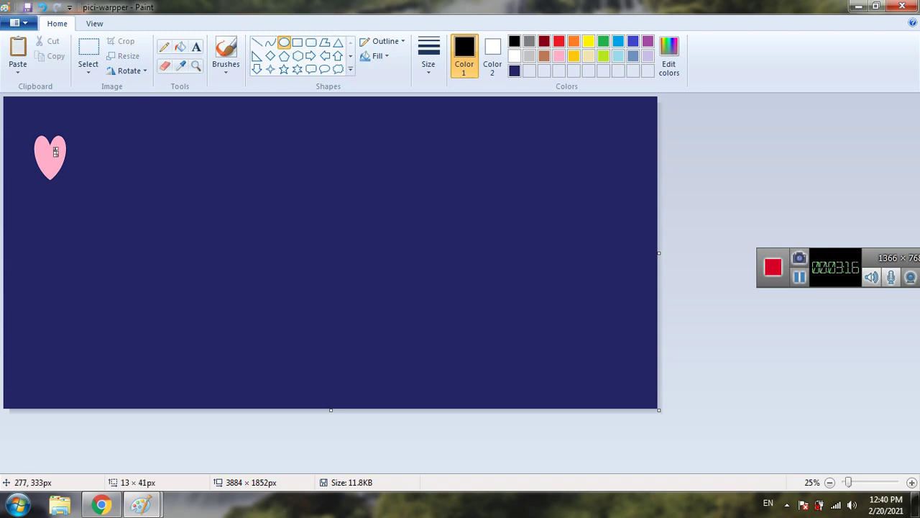
pyautogui.click(159, 225)
pyautogui.hotkey('ctrl', 'z')
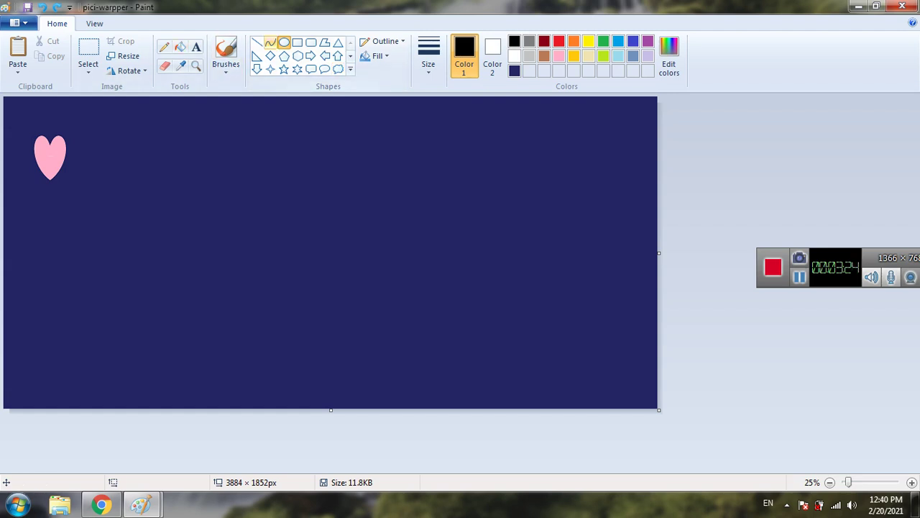
# Draw an oval about 65 × 93 px below and left of the heart, outlined and filled in yellow
pyautogui.moveTo(20, 180); pyautogui.dragTo(31, 196)
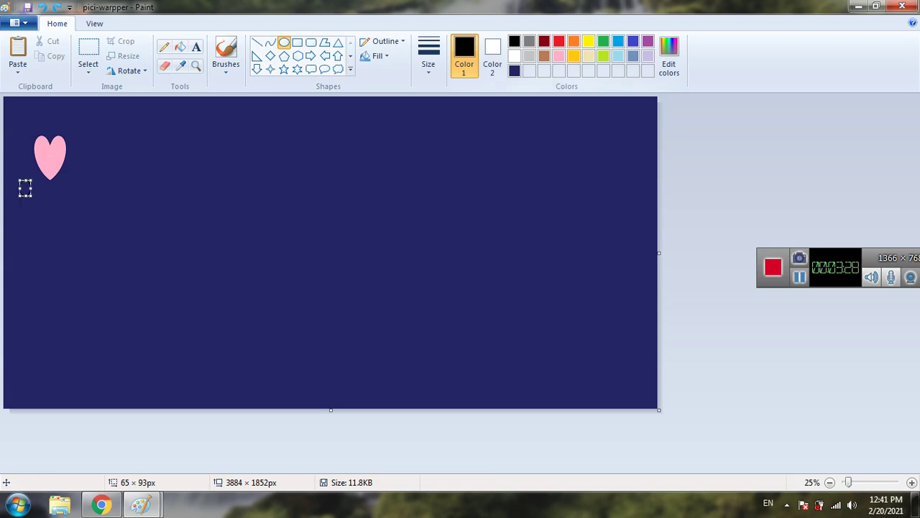
pyautogui.click(588, 41)
pyautogui.click(180, 46)
pyautogui.click(23, 187)
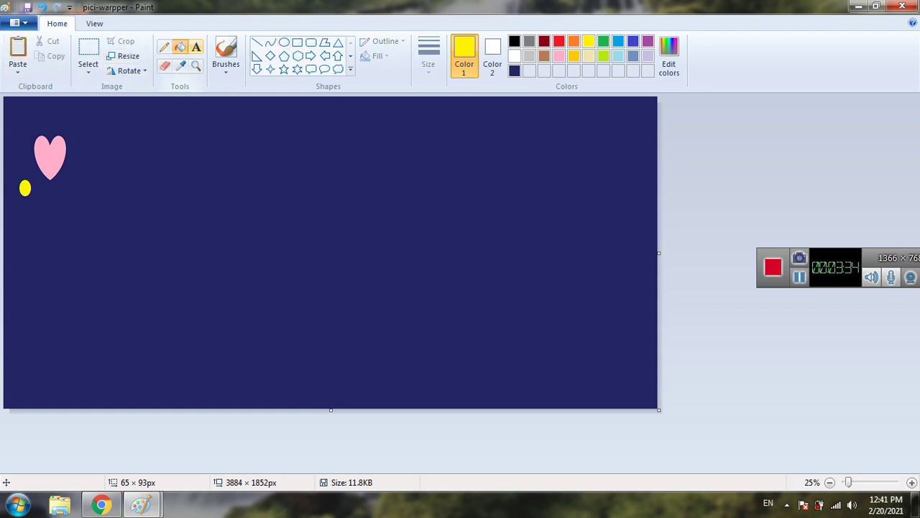
pyautogui.click(603, 56)
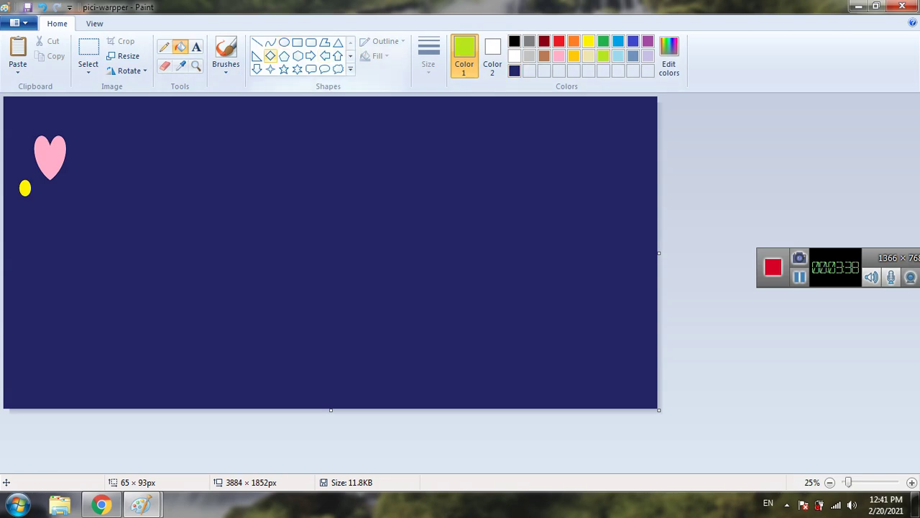
pyautogui.click(270, 56)
pyautogui.moveTo(41, 147); pyautogui.dragTo(66, 186)
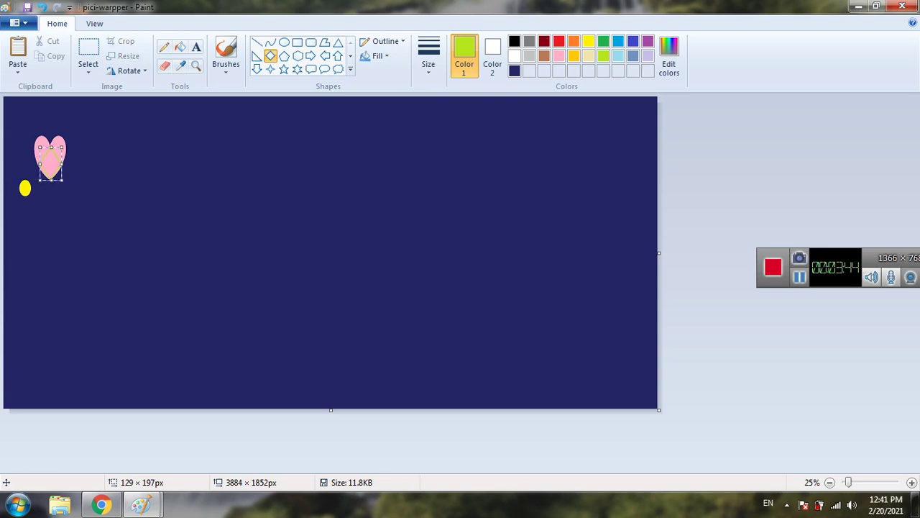
pyautogui.click(180, 46)
pyautogui.click(49, 162)
pyautogui.hotkey('ctrl', 'z')
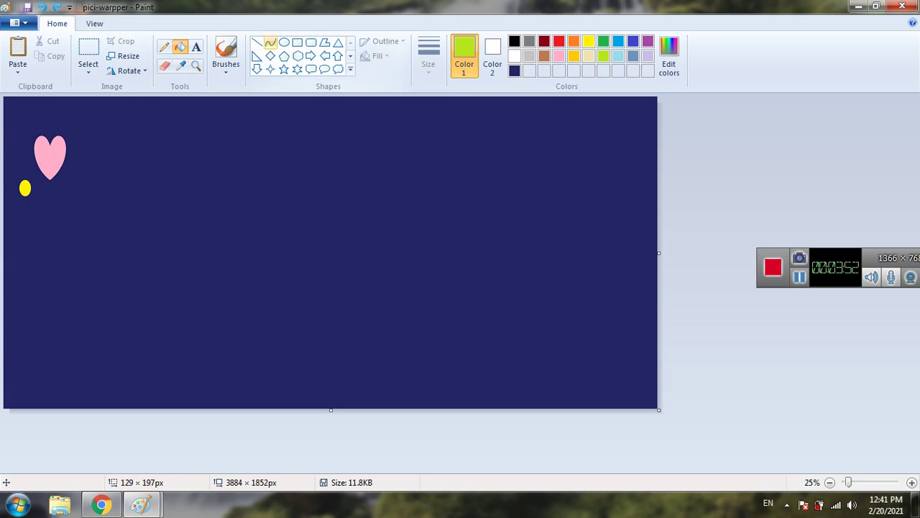
# Draw a four-point star about 117 × 113 px in the middle of the heart, outlined and filled in red
pyautogui.click(271, 69)
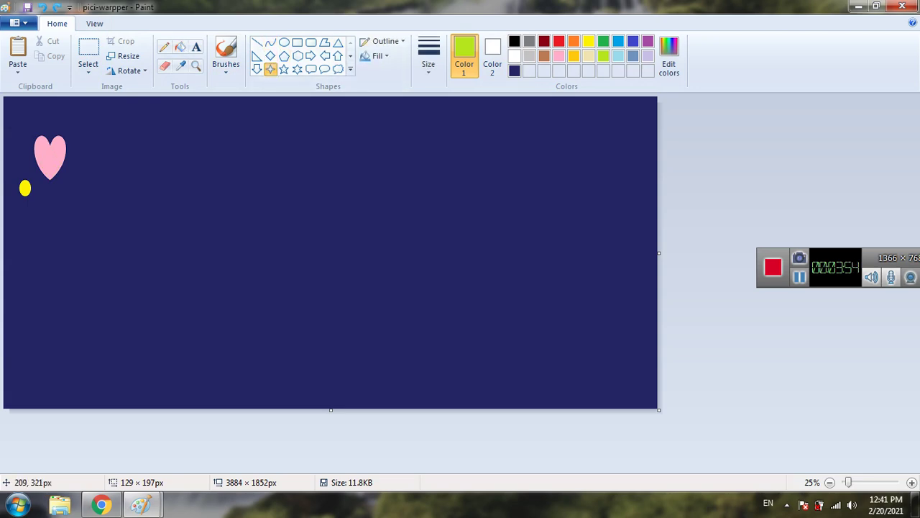
pyautogui.moveTo(46, 152); pyautogui.dragTo(66, 174)
pyautogui.moveTo(53, 151); pyautogui.dragTo(53, 152)
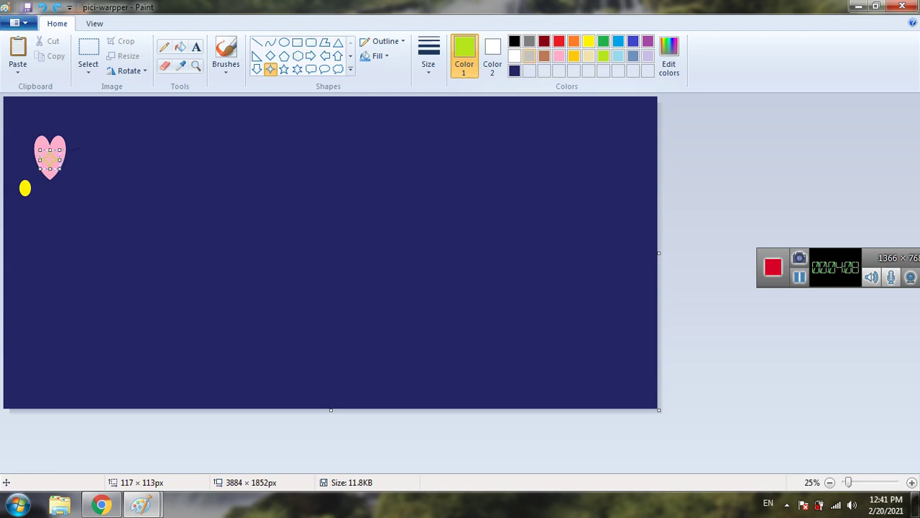
pyautogui.click(559, 41)
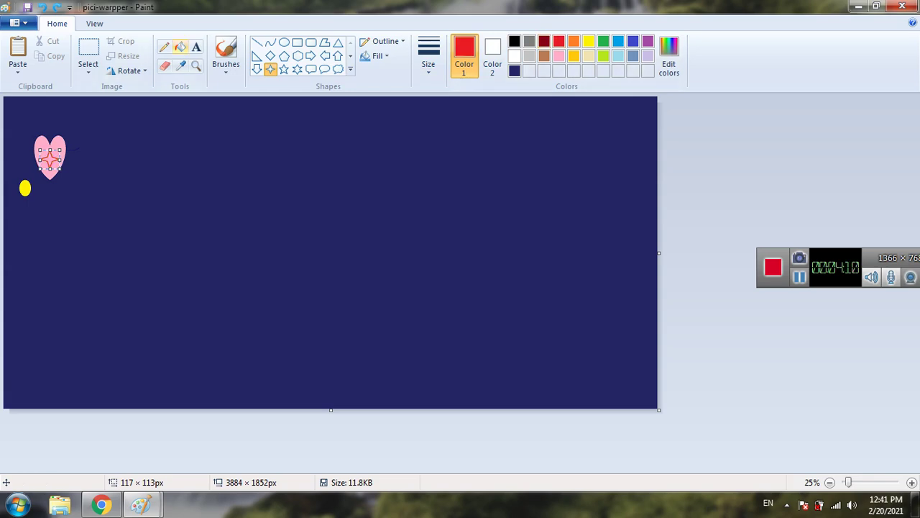
pyautogui.click(180, 47)
pyautogui.click(51, 161)
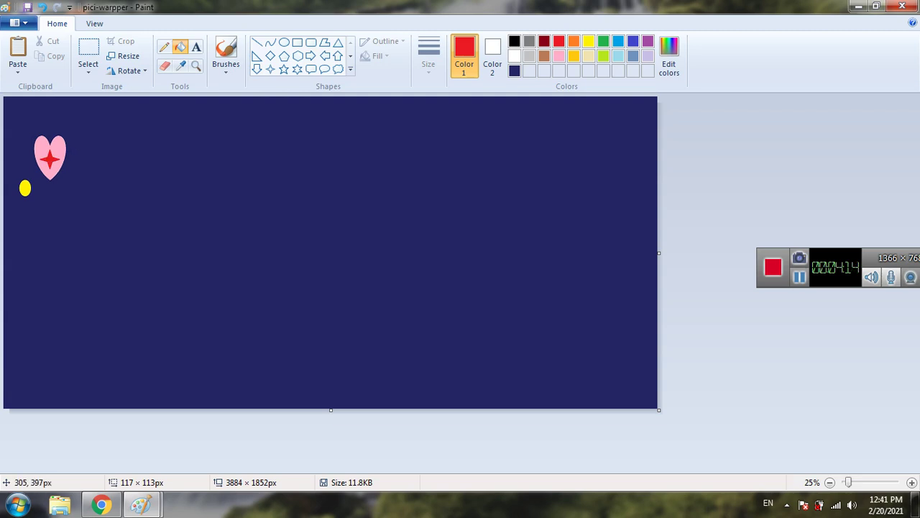
# Draw a small lime hook-shaped curve just to the right of the pink heart
pyautogui.click(350, 69)
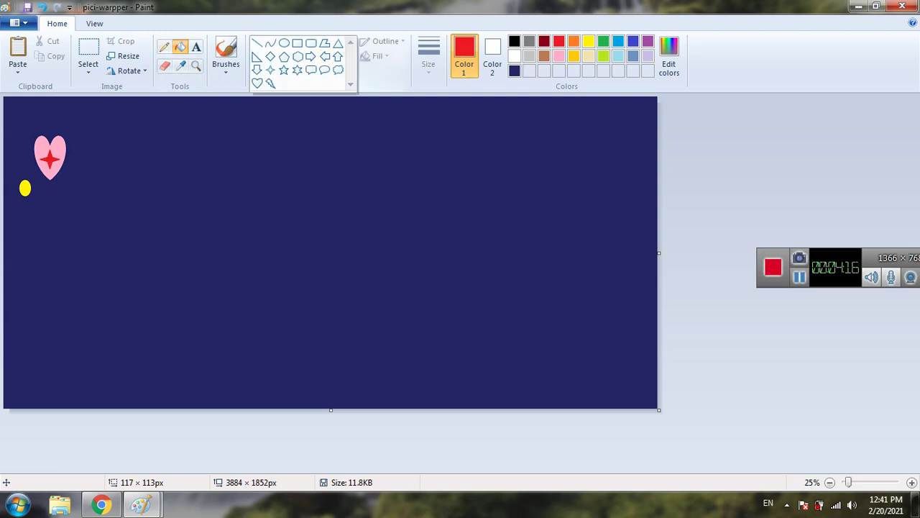
pyautogui.click(270, 43)
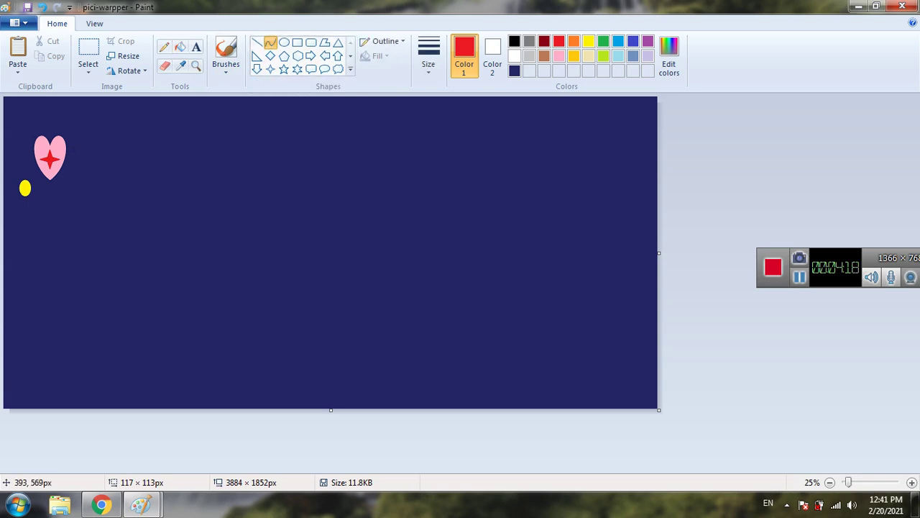
pyautogui.click(589, 41)
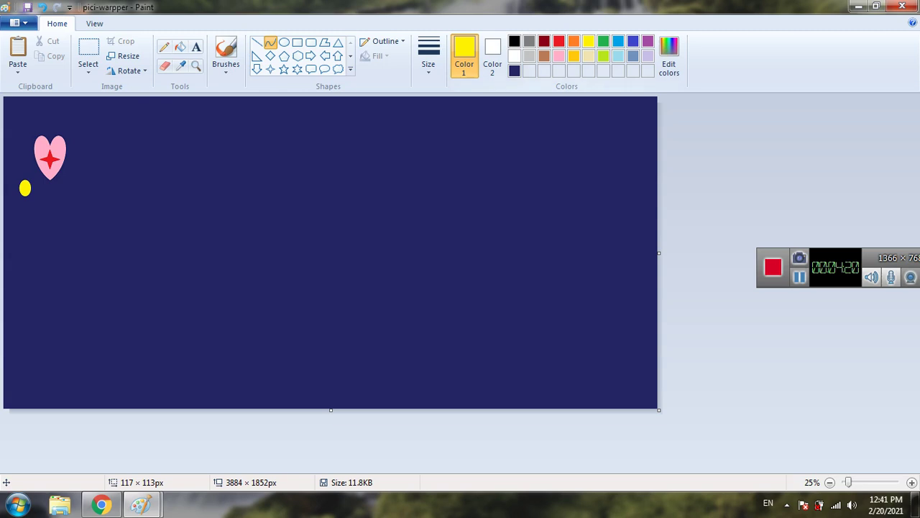
pyautogui.click(603, 56)
pyautogui.moveTo(86, 108); pyautogui.dragTo(91, 149)
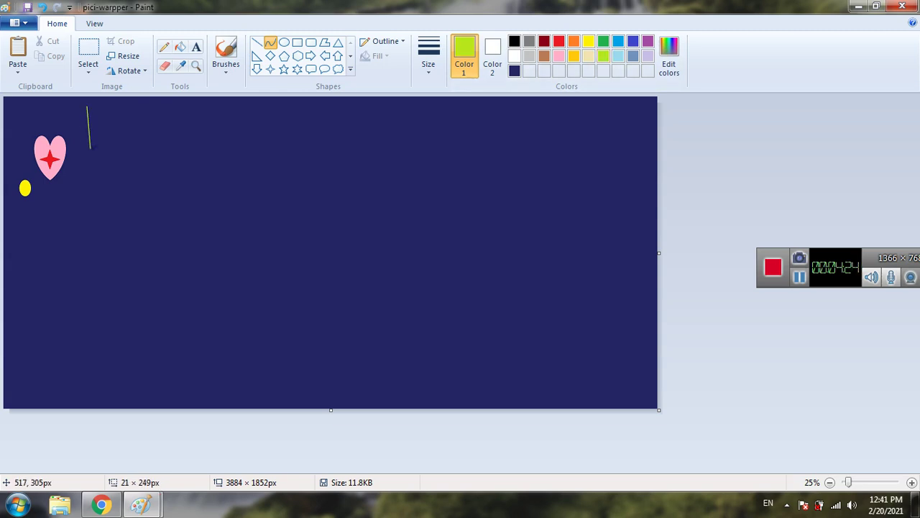
pyautogui.hotkey('ctrl', 'z')
pyautogui.moveTo(83, 159)
pyautogui.mouseDown()
pyautogui.moveTo(82, 176)
pyautogui.moveTo(95, 170)
pyautogui.moveTo(103, 184)
pyautogui.moveTo(96, 210)
pyautogui.moveTo(62, 212)
pyautogui.moveTo(61, 200)
pyautogui.mouseUp()
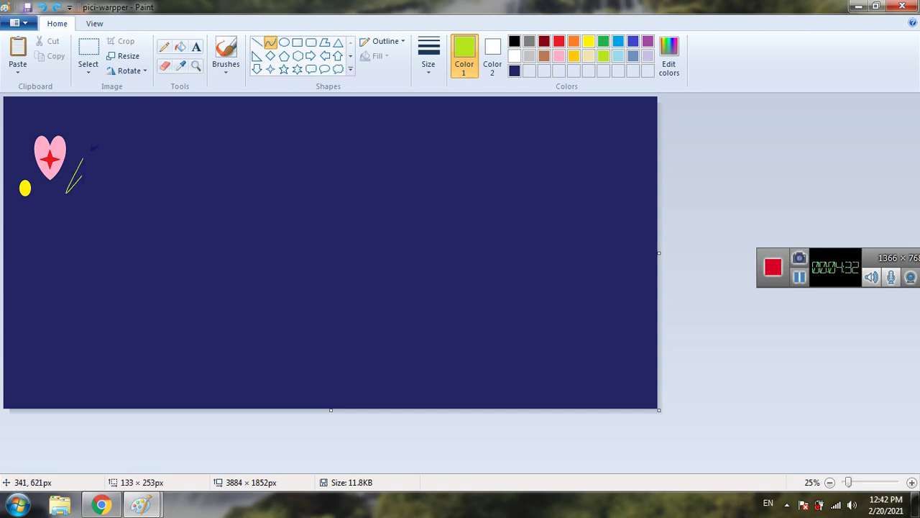
pyautogui.moveTo(86, 160)
pyautogui.mouseDown()
pyautogui.moveTo(79, 176)
pyautogui.moveTo(97, 155)
pyautogui.moveTo(101, 169)
pyautogui.mouseUp()
# Draw a small light turquoise hook-shaped curve just above the pink heart
pyautogui.moveTo(37, 206)
pyautogui.mouseDown()
pyautogui.moveTo(49, 223)
pyautogui.moveTo(40, 233)
pyautogui.moveTo(58, 209)
pyautogui.moveTo(33, 246)
pyautogui.moveTo(45, 216)
pyautogui.moveTo(69, 221)
pyautogui.moveTo(44, 250)
pyautogui.moveTo(33, 239)
pyautogui.mouseUp()
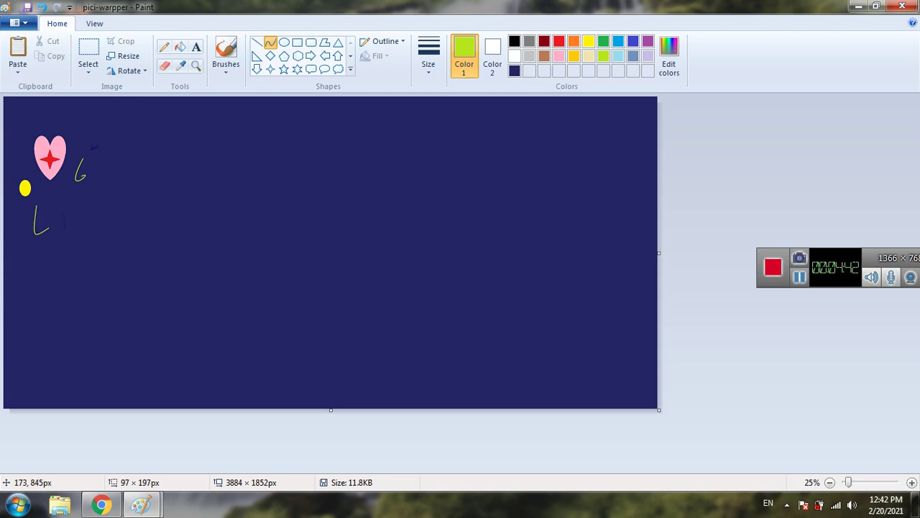
pyautogui.hotkey('ctrl', 'z')
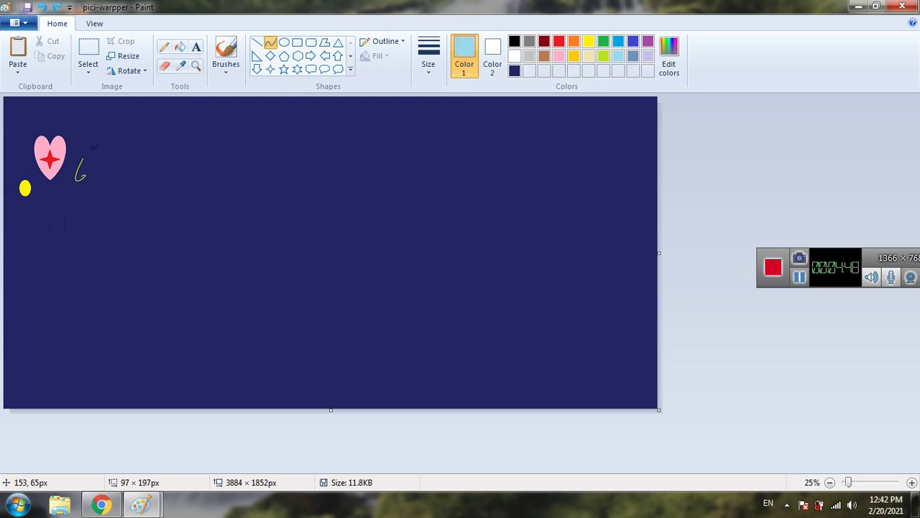
pyautogui.moveTo(28, 106); pyautogui.dragTo(69, 130)
pyautogui.click(64, 222)
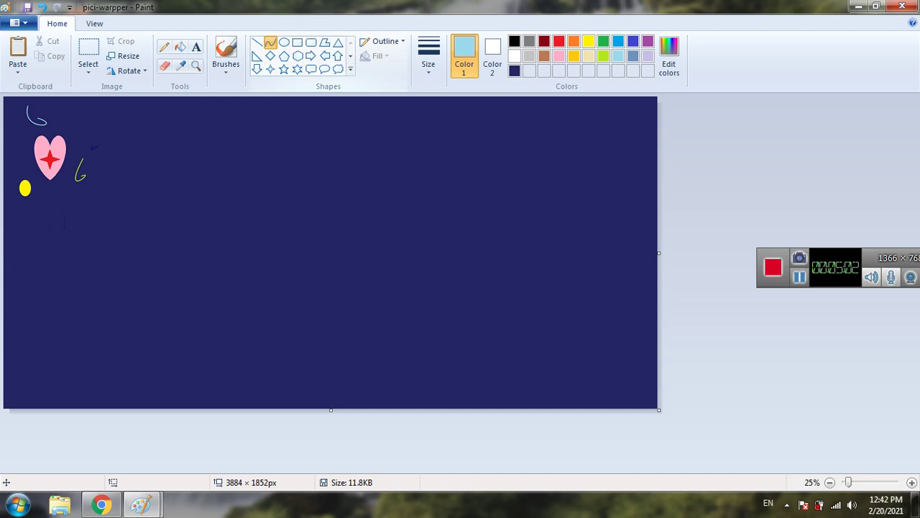
# Draw a four-point star about 101 × 105 px over the upper part of the yellow oval, outlined and filled in pink
pyautogui.click(269, 69)
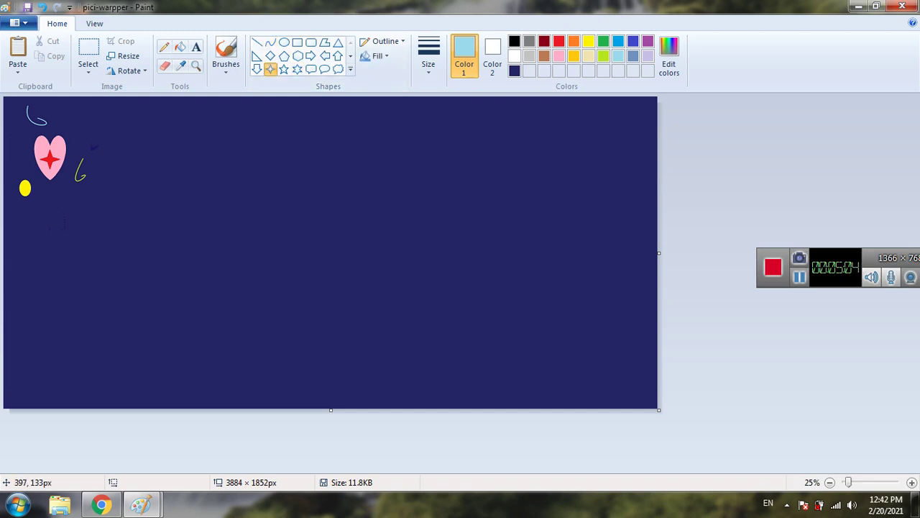
pyautogui.moveTo(15, 173); pyautogui.dragTo(34, 191)
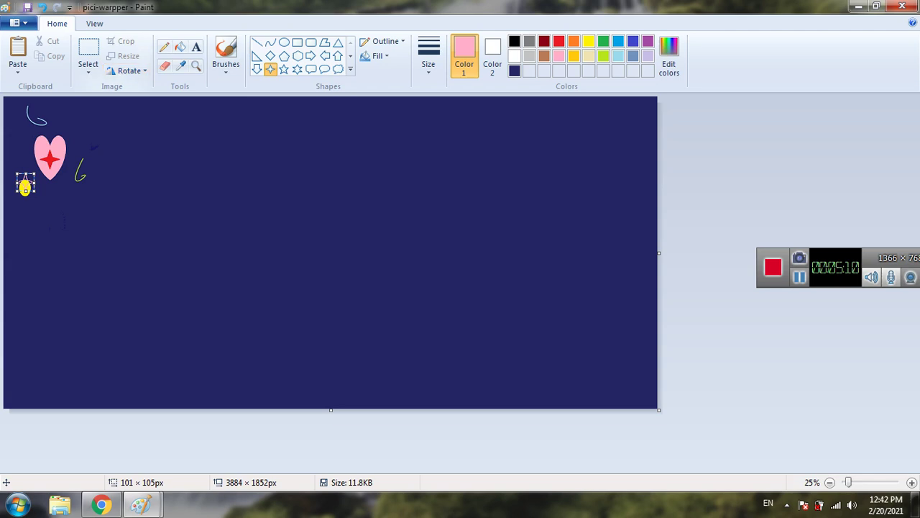
pyautogui.click(180, 47)
pyautogui.click(27, 182)
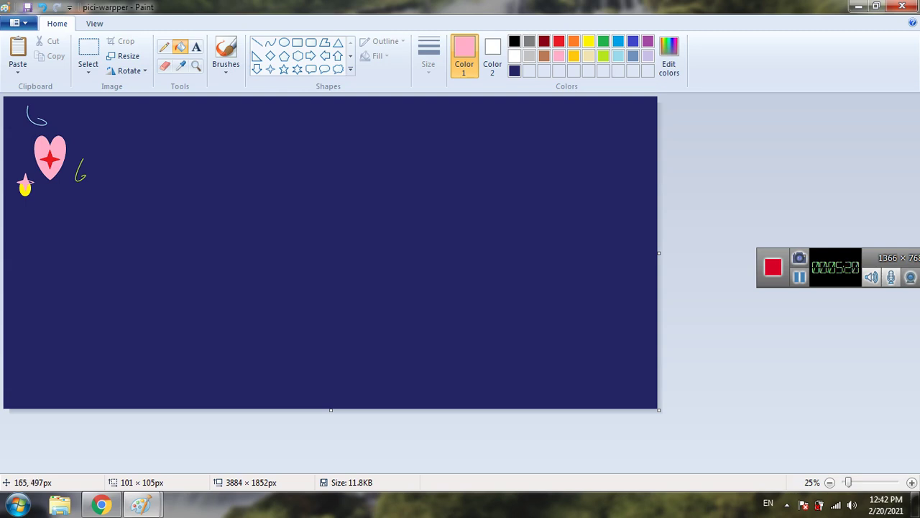
pyautogui.click(50, 199)
pyautogui.hotkey('ctrl', 'z')
pyautogui.click(33, 187)
pyautogui.hotkey('ctrl', 'z')
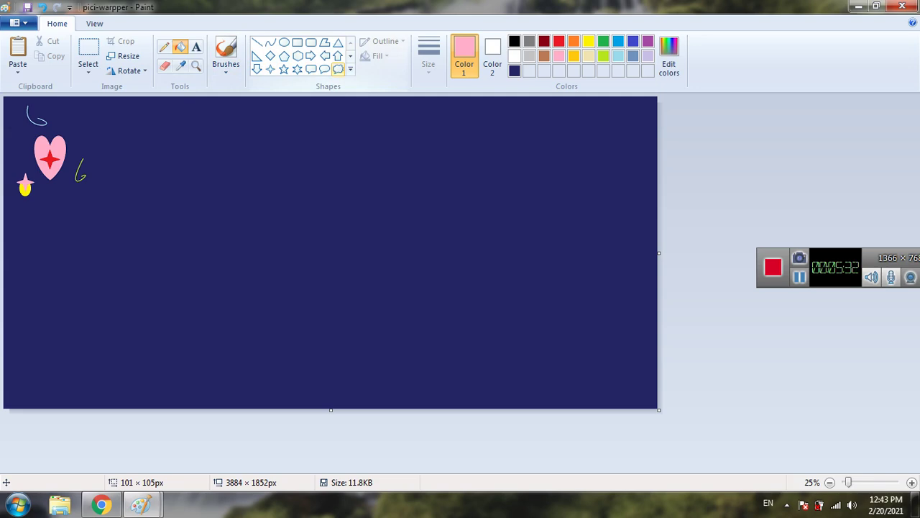
# Draw a cloud callout about 667 × 613 px around the pink heart and its decorations, outlined in light turquoise
pyautogui.click(338, 69)
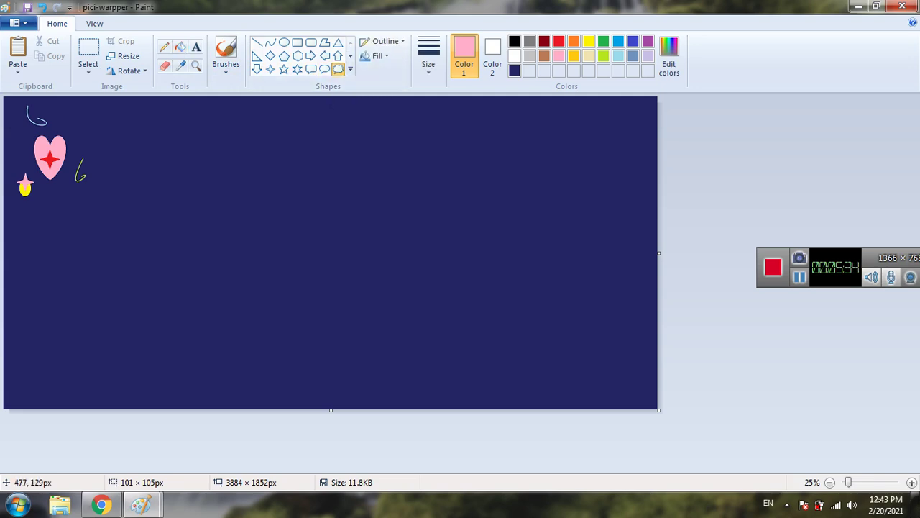
pyautogui.moveTo(10, 111); pyautogui.dragTo(131, 222)
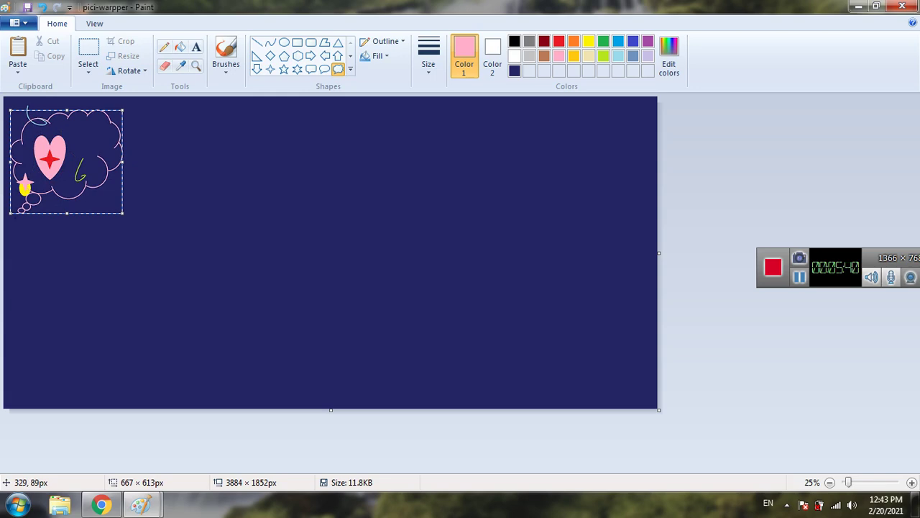
pyautogui.moveTo(54, 114); pyautogui.dragTo(90, 117)
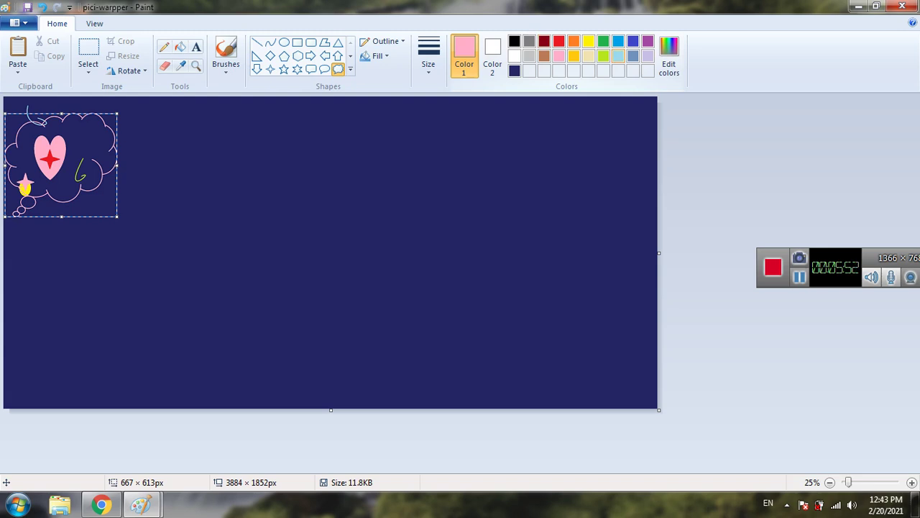
pyautogui.click(559, 55)
pyautogui.click(618, 56)
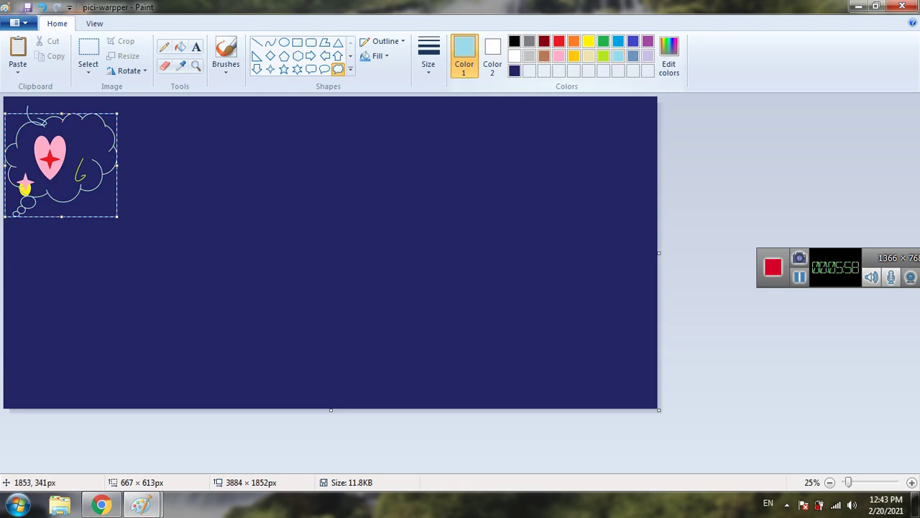
pyautogui.click(225, 54)
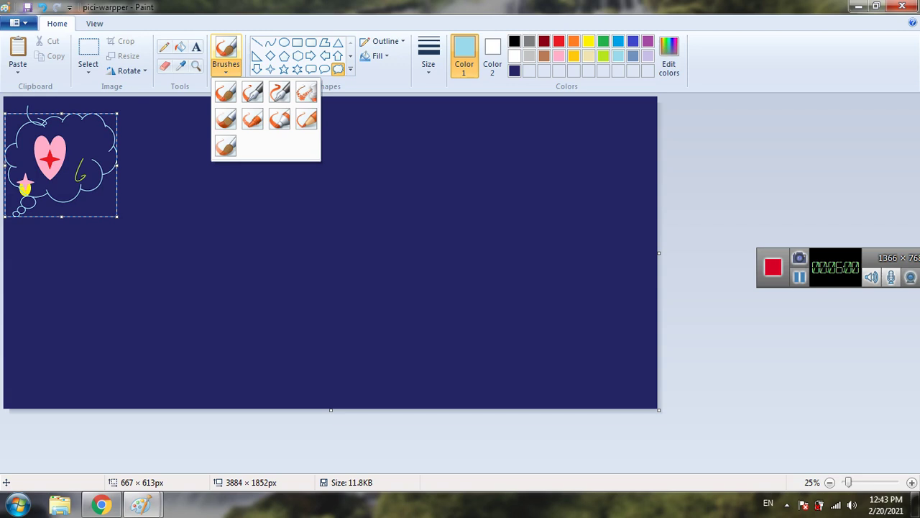
pyautogui.click(280, 119)
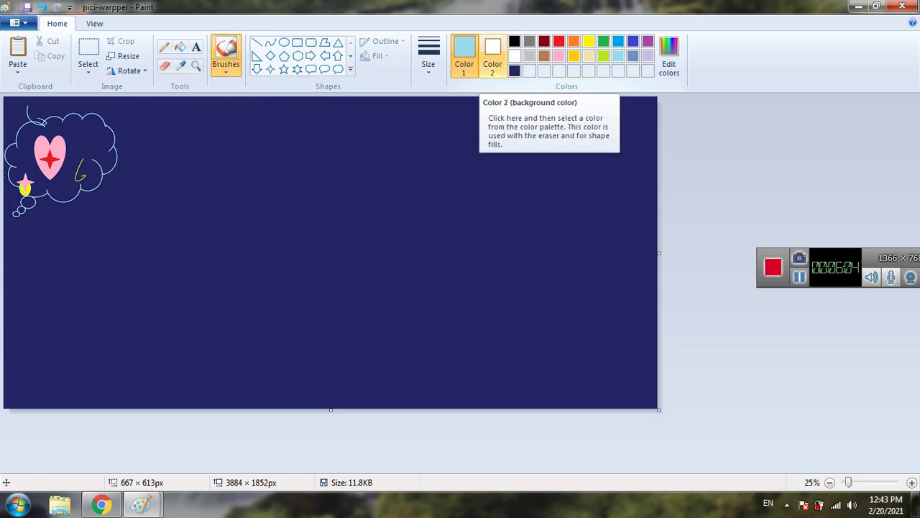
pyautogui.click(559, 55)
pyautogui.moveTo(91, 121); pyautogui.dragTo(86, 144)
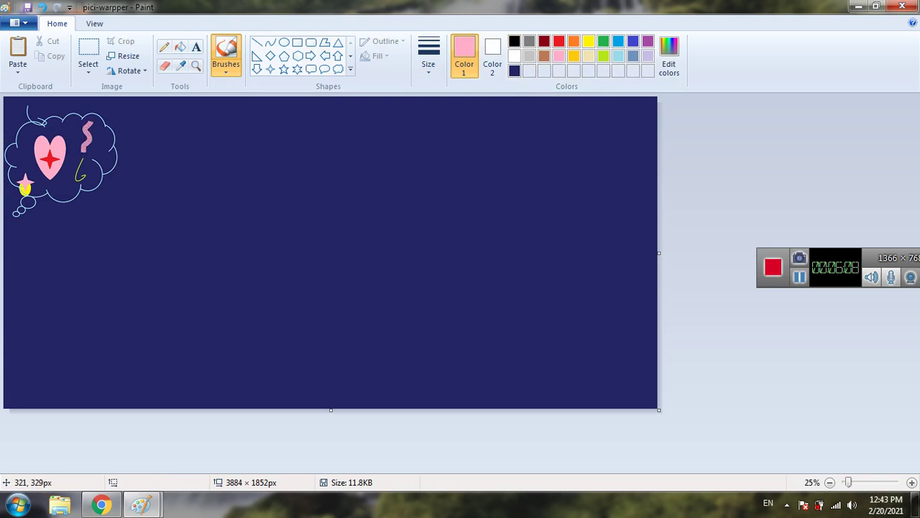
pyautogui.hotkey('ctrl', 'z')
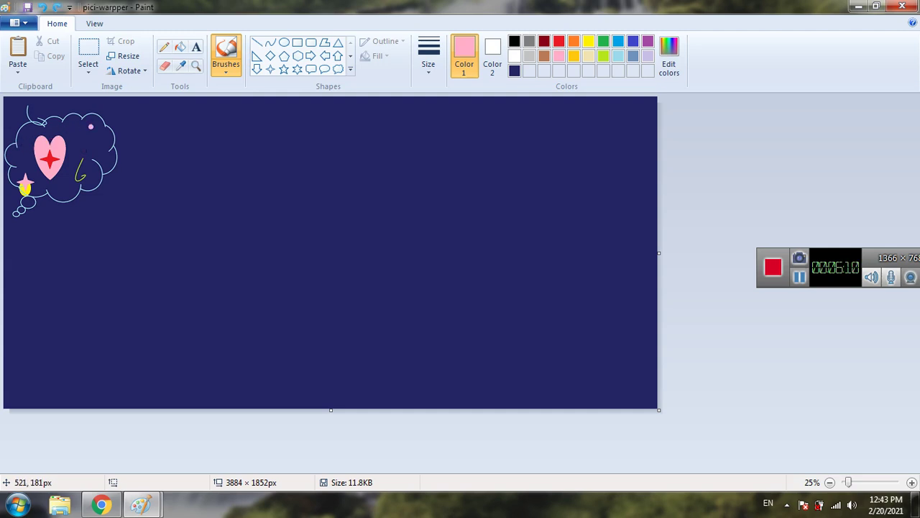
pyautogui.moveTo(57, 136); pyautogui.dragTo(63, 130)
pyautogui.click(67, 162)
pyautogui.hotkey('ctrl', 'z')
pyautogui.hotkey('ctrl', 'z')
# Set the drawing colour to lime and try drawing a heart beside the pink heart, undoing it
pyautogui.click(603, 56)
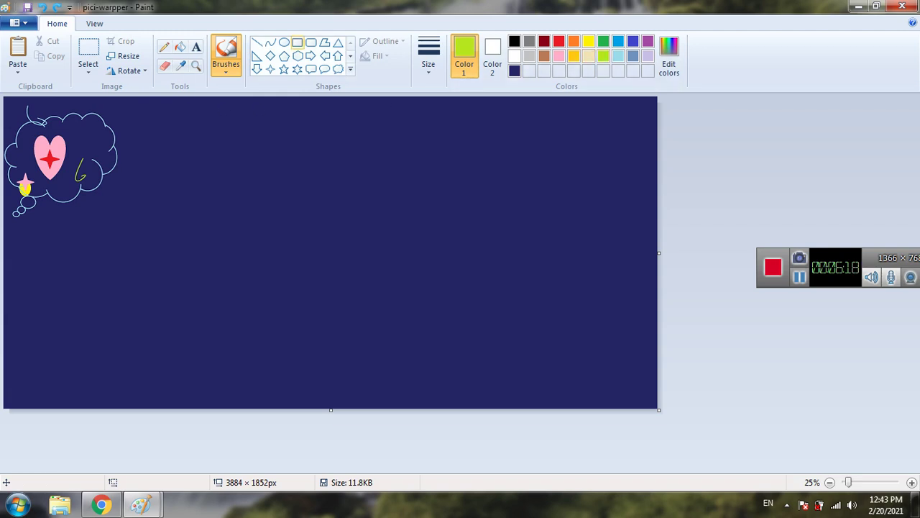
pyautogui.click(80, 106)
pyautogui.click(350, 69)
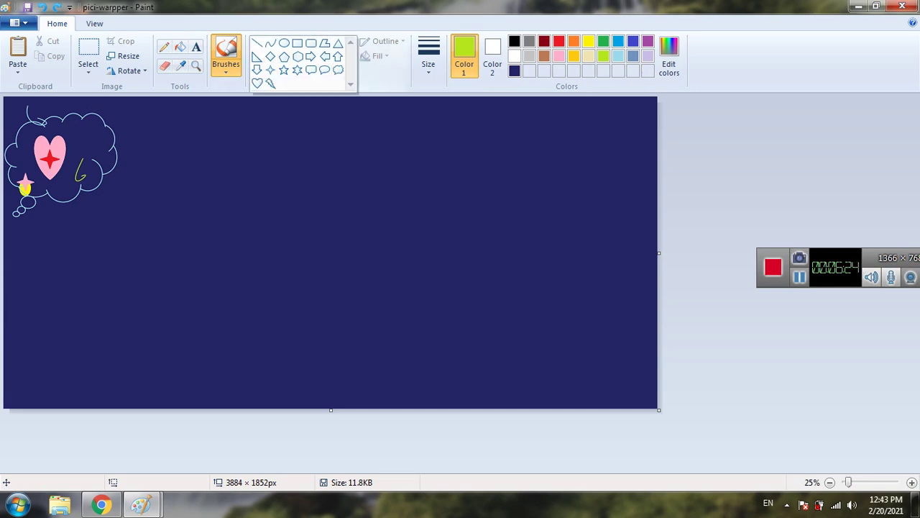
pyautogui.click(256, 83)
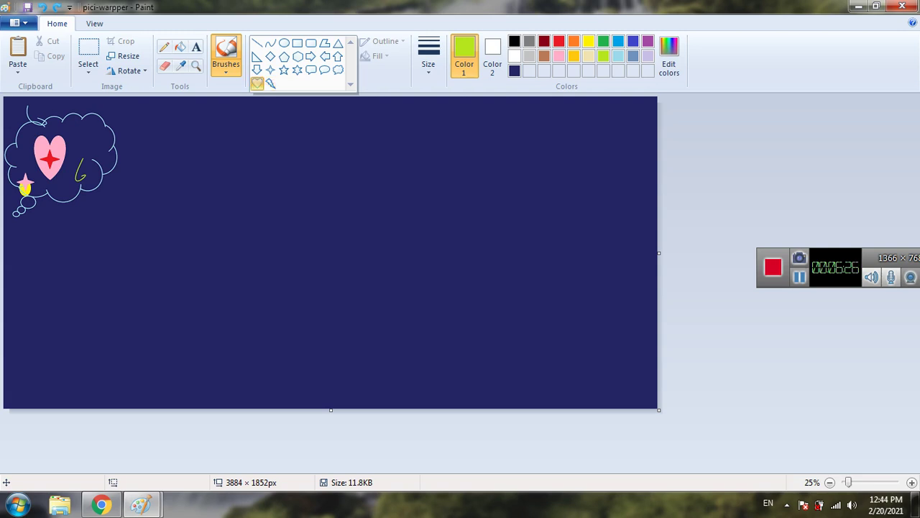
pyautogui.moveTo(60, 126)
pyautogui.mouseDown()
pyautogui.moveTo(111, 165)
pyautogui.moveTo(59, 166)
pyautogui.moveTo(85, 212)
pyautogui.moveTo(165, 164)
pyautogui.moveTo(156, 161)
pyautogui.mouseUp()
pyautogui.hotkey('ctrl', 'z')
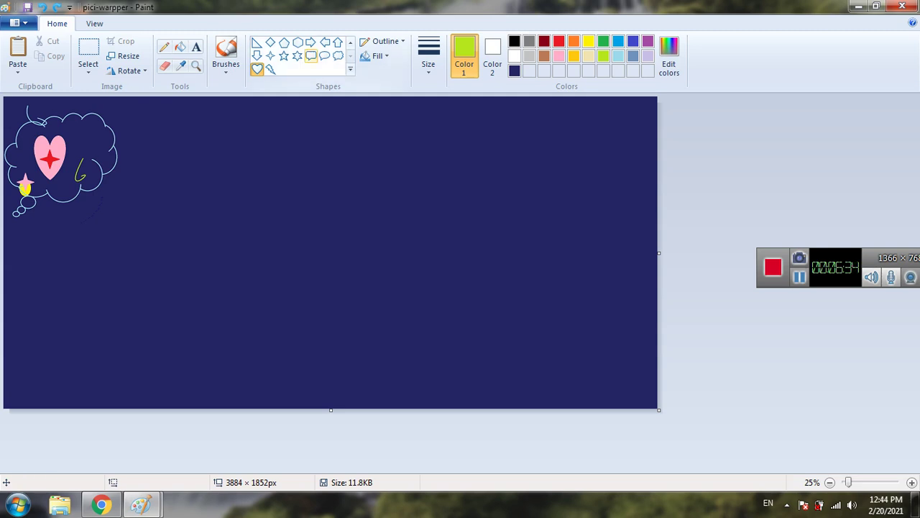
# Draw a lime cloud callout about 659 × 545 px overlapping the right part of the turquoise cloud
pyautogui.click(338, 55)
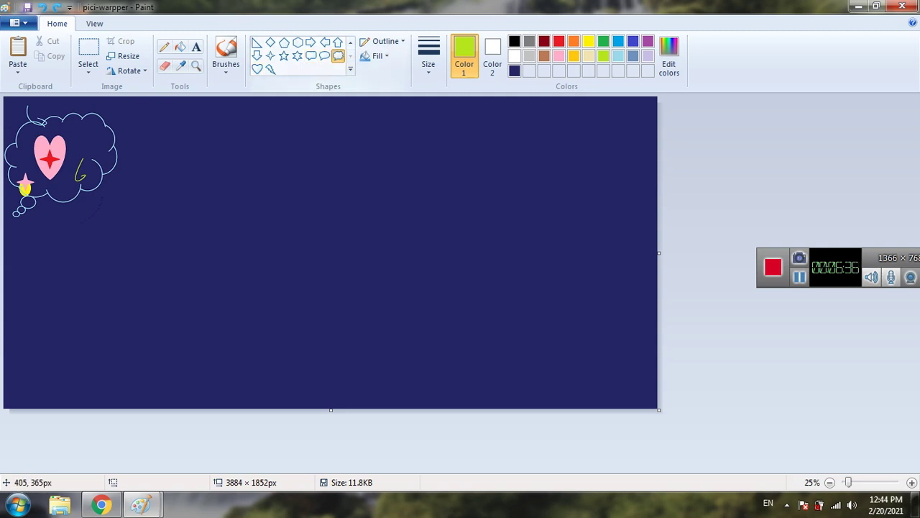
pyautogui.moveTo(79, 111); pyautogui.dragTo(188, 204)
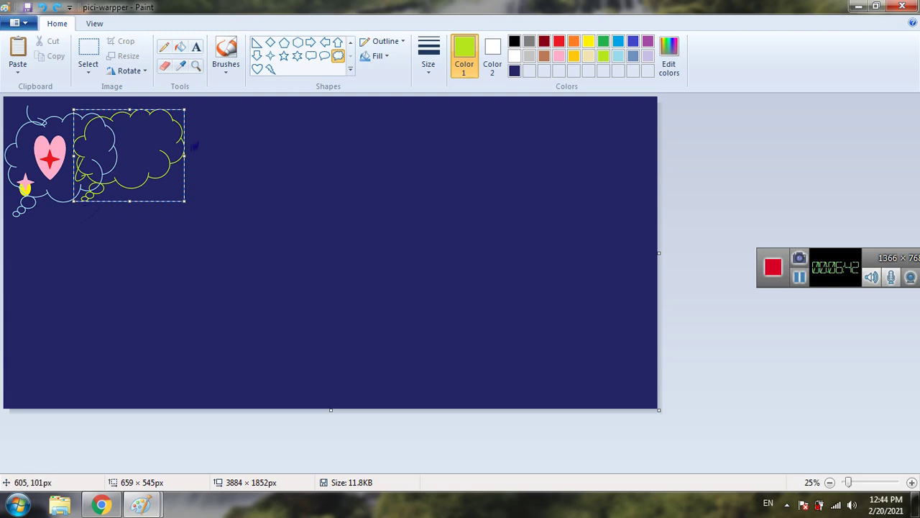
pyautogui.moveTo(112, 112)
pyautogui.mouseDown()
pyautogui.moveTo(60, 120)
pyautogui.moveTo(115, 131)
pyautogui.moveTo(104, 128)
pyautogui.mouseUp()
pyautogui.click(240, 197)
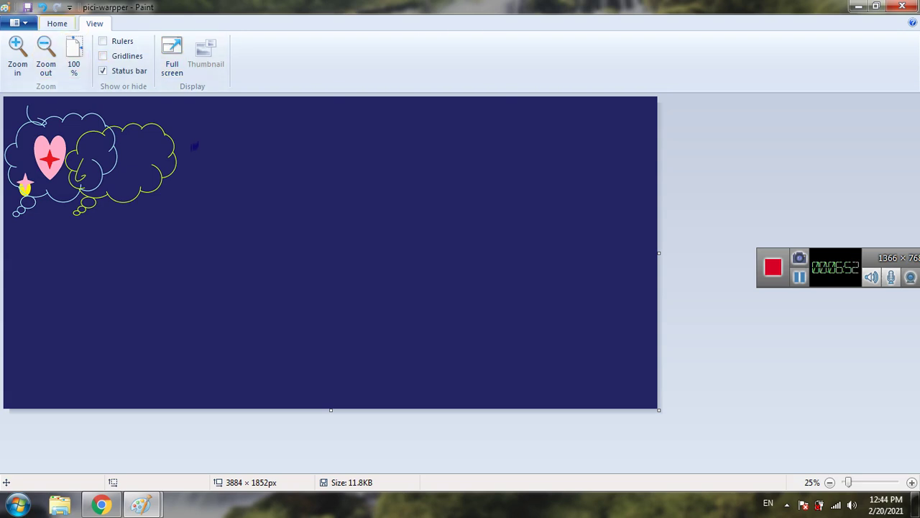
# Insert a transparent text box about 733 × 301 px on the empty navy area to the right of the clouds
pyautogui.click(57, 23)
pyautogui.click(196, 47)
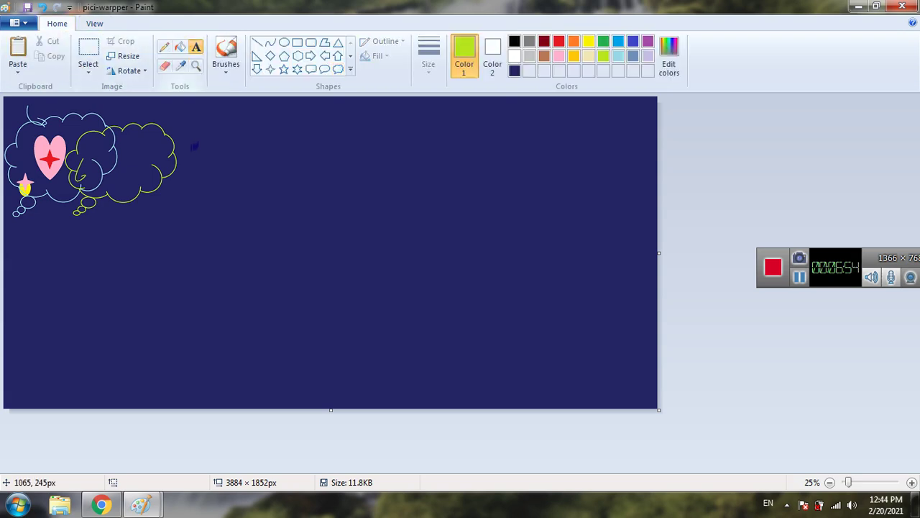
pyautogui.moveTo(214, 155); pyautogui.dragTo(251, 184)
pyautogui.moveTo(319, 201); pyautogui.dragTo(340, 207)
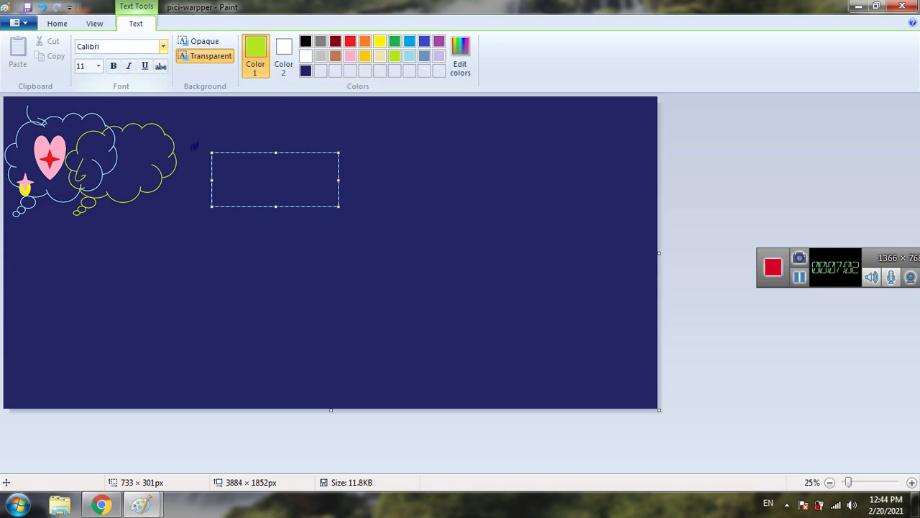
# Set the text font to Braggadocio at size 20 and enter a lime letter B
pyautogui.click(119, 46)
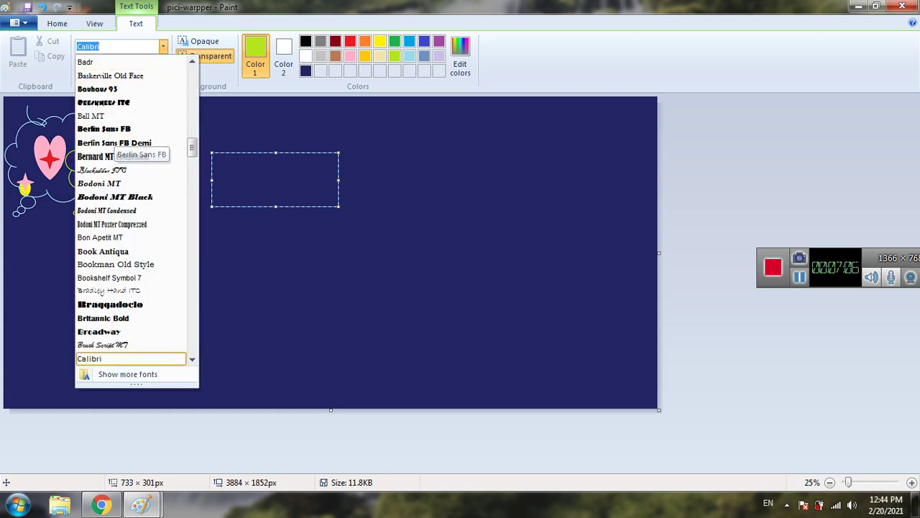
pyautogui.click(110, 304)
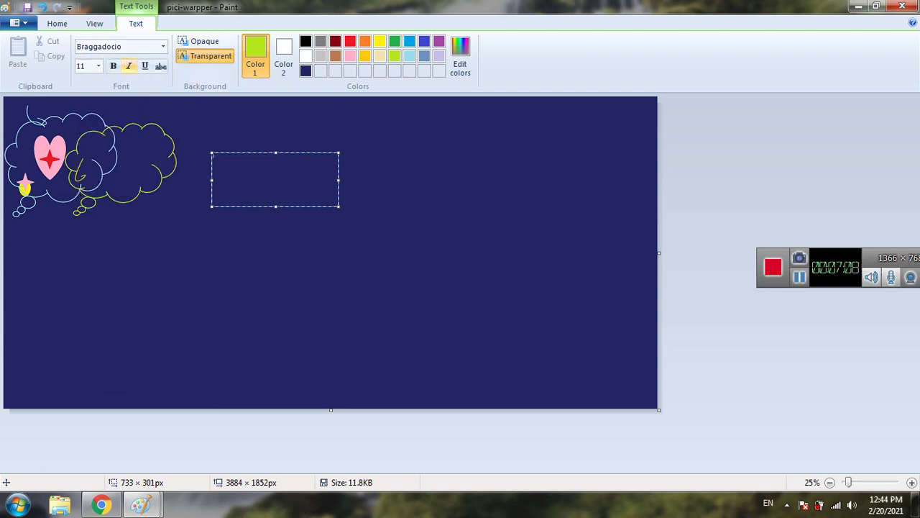
pyautogui.click(98, 66)
pyautogui.click(88, 173)
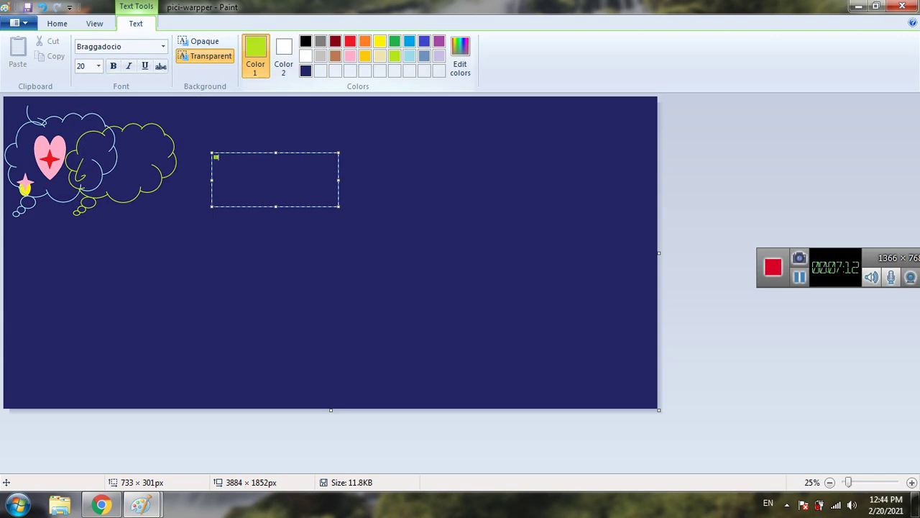
# Change the letter B to the Cooper Black font at size 48
pyautogui.hotkey('ctrl', 'a')
pyautogui.hotkey('ctrl', 'b')
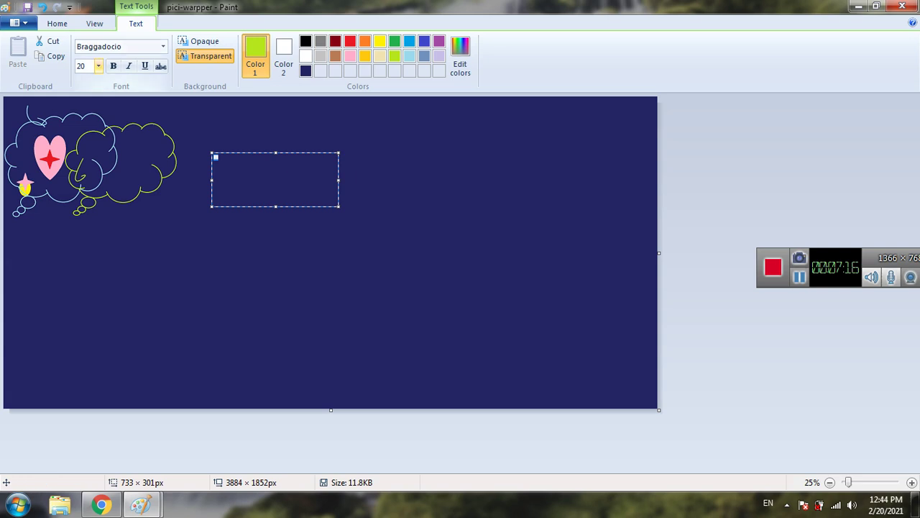
pyautogui.click(99, 65)
pyautogui.click(86, 230)
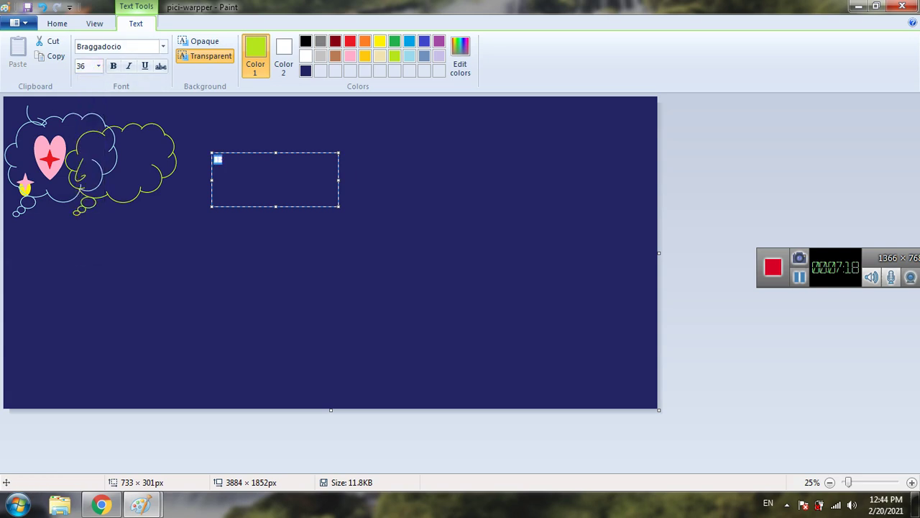
pyautogui.click(163, 46)
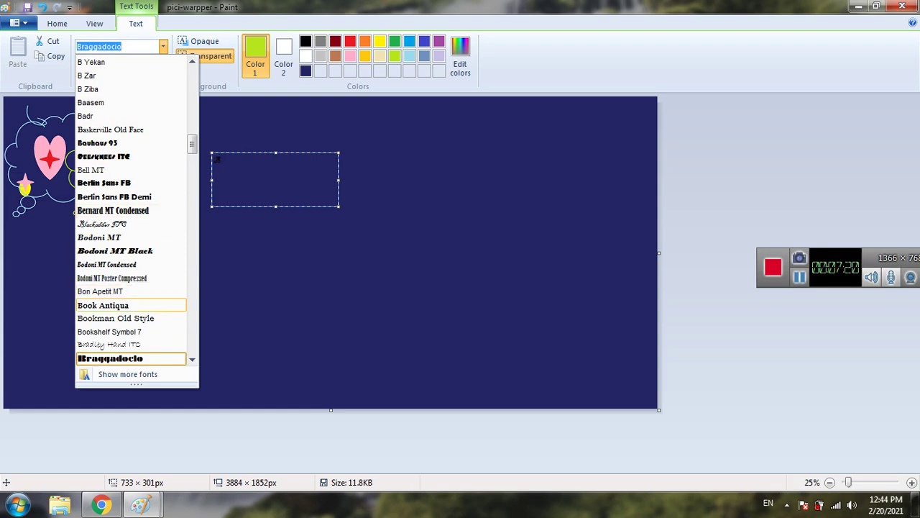
pyautogui.scroll(-4, 108, 318)
pyautogui.scroll(-3, 107, 318)
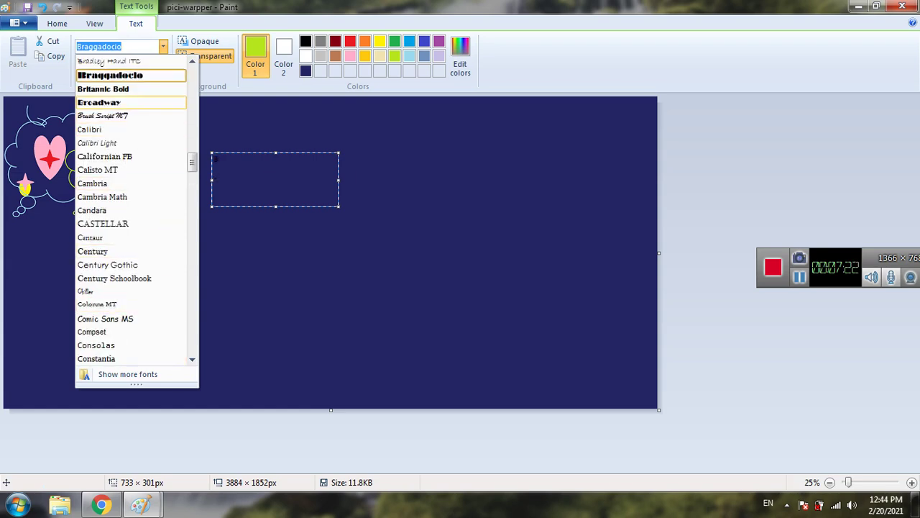
pyautogui.scroll(-1, 108, 209)
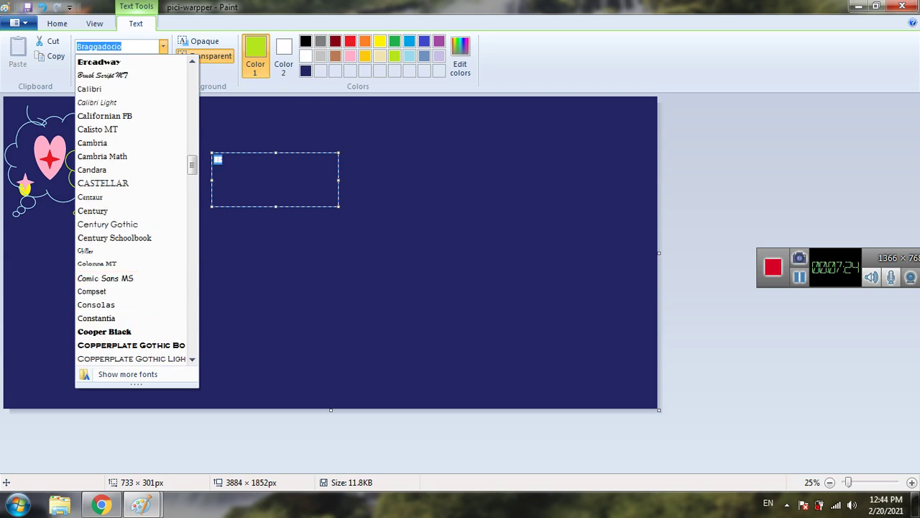
pyautogui.click(104, 332)
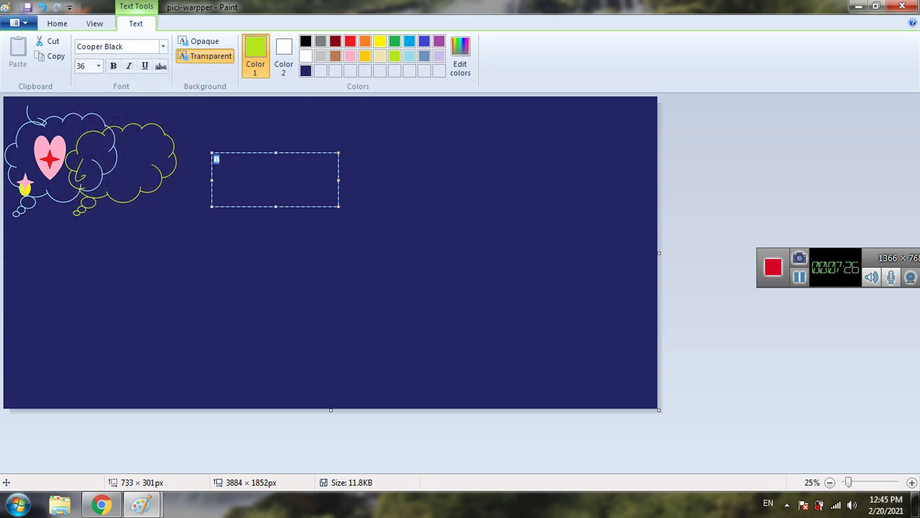
pyautogui.click(98, 66)
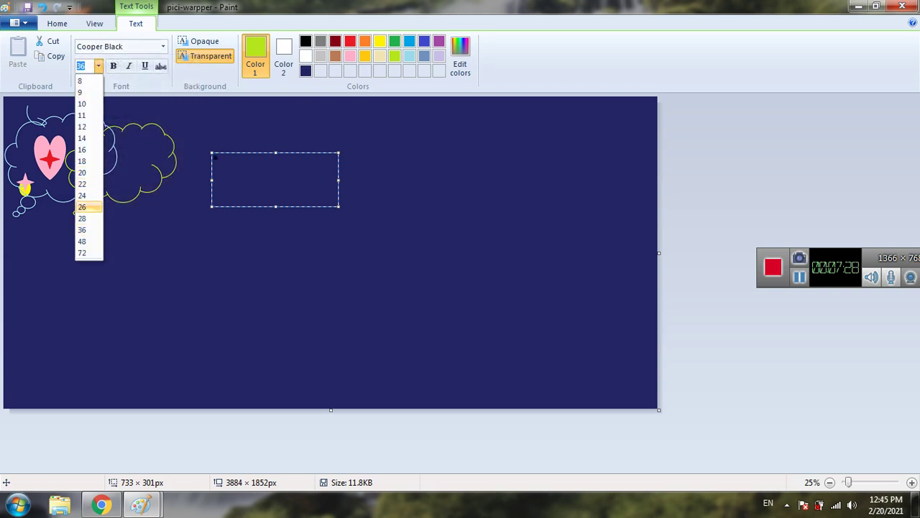
pyautogui.click(82, 241)
pyautogui.click(246, 157)
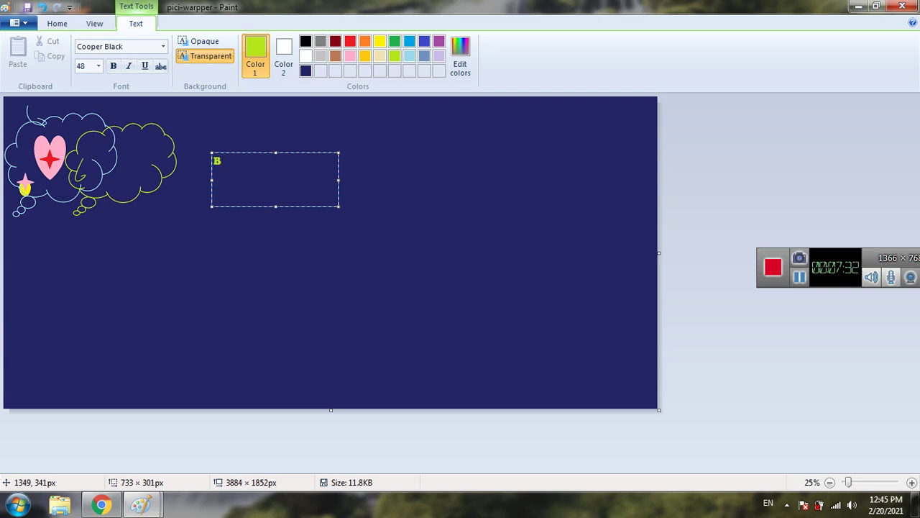
# Complete "Be Happy" with a yellow e, pink H, lavender a, turquoise and orange p, gold y, and move it over the lime cloud
pyautogui.click(379, 41)
pyautogui.write('e')
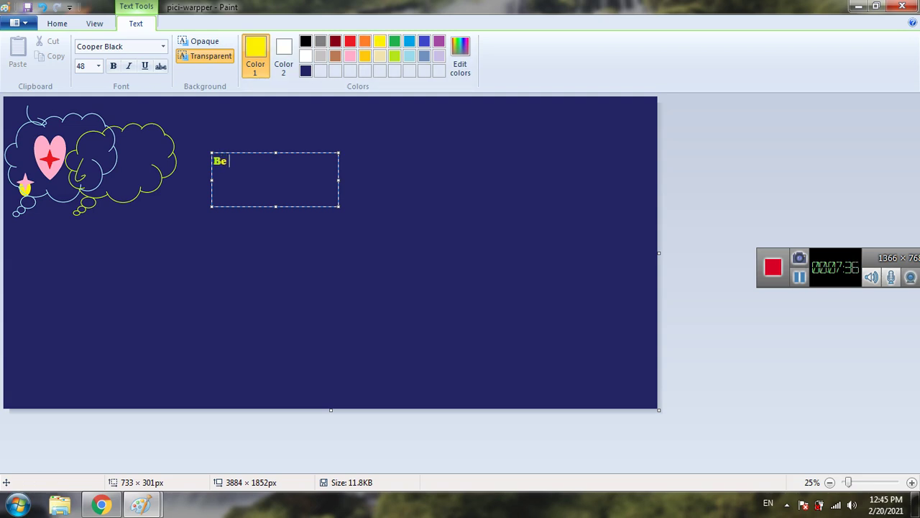
pyautogui.click(350, 55)
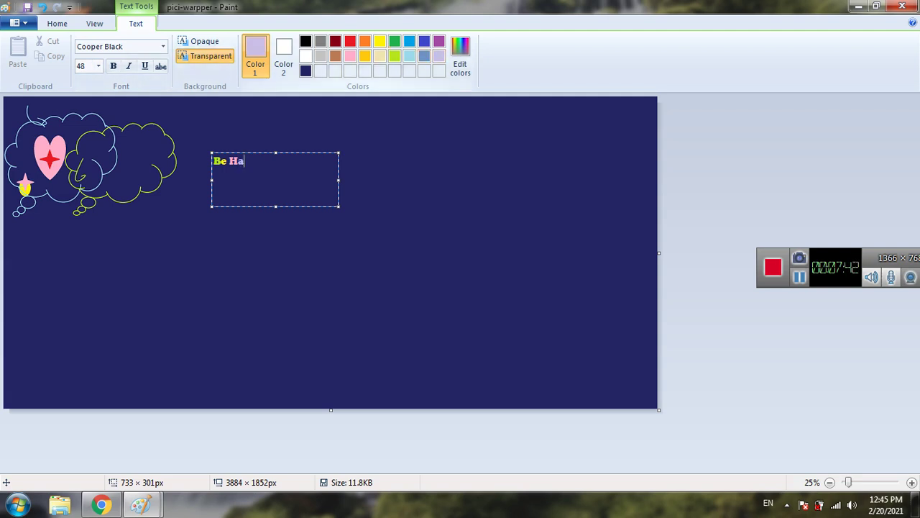
pyautogui.click(409, 55)
pyautogui.write('p')
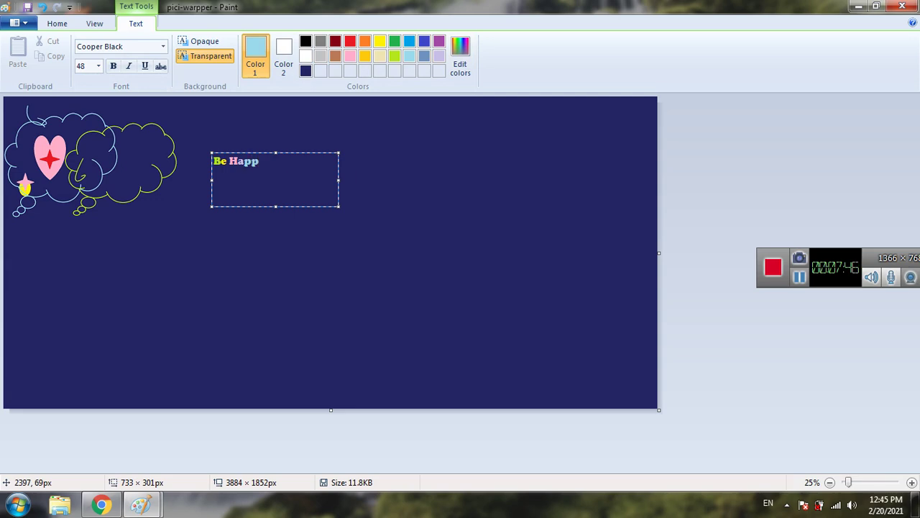
pyautogui.click(365, 41)
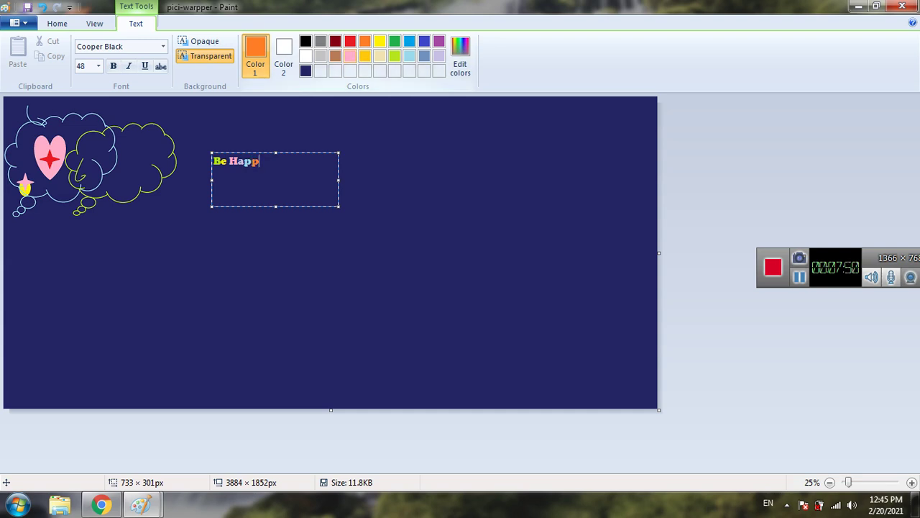
pyautogui.click(365, 55)
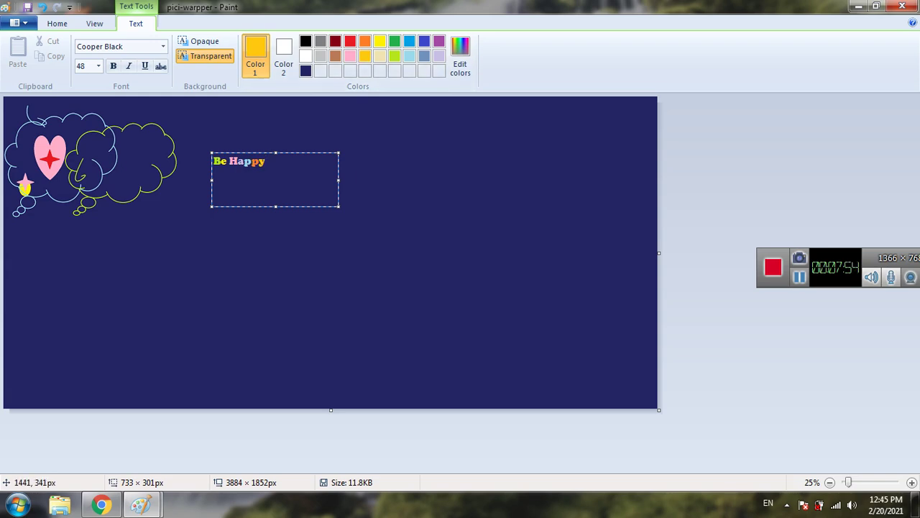
pyautogui.moveTo(218, 154); pyautogui.dragTo(108, 149)
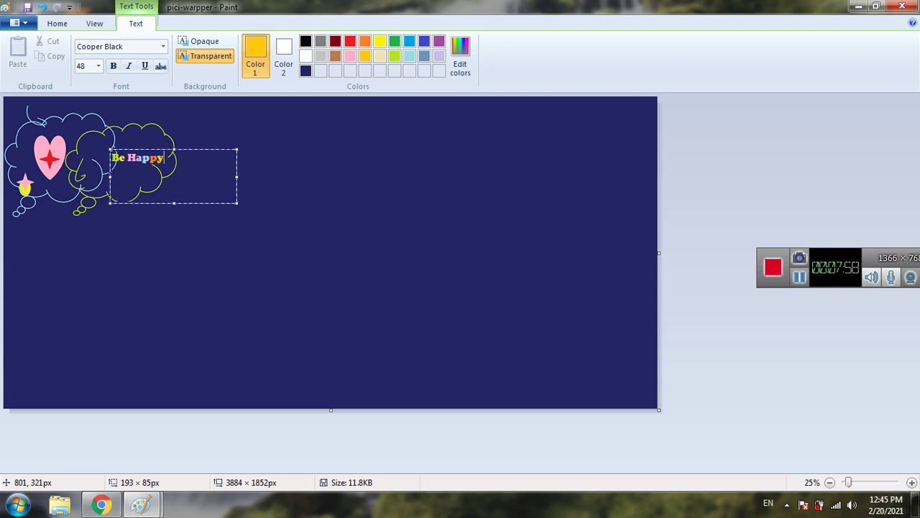
pyautogui.click(57, 23)
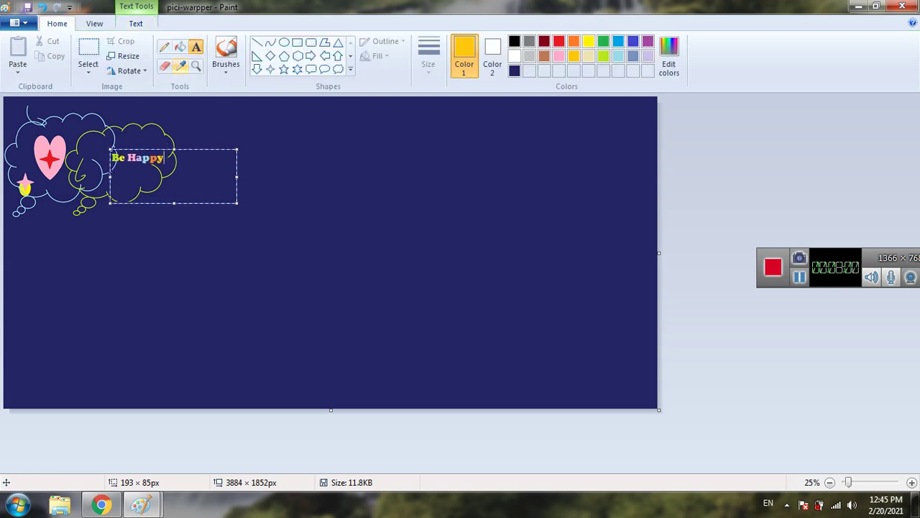
# Try to rotate the "Be Happy" text 90° left and undo the rotation
pyautogui.click(128, 70)
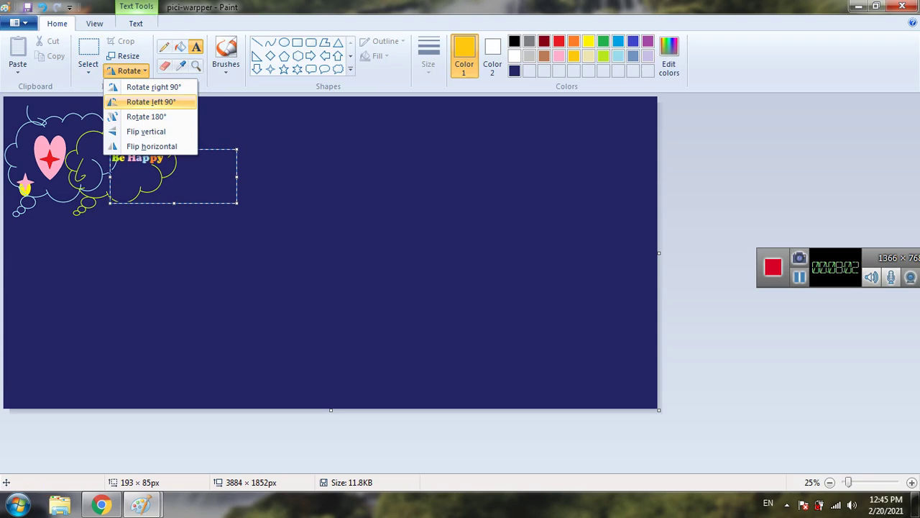
pyautogui.click(151, 101)
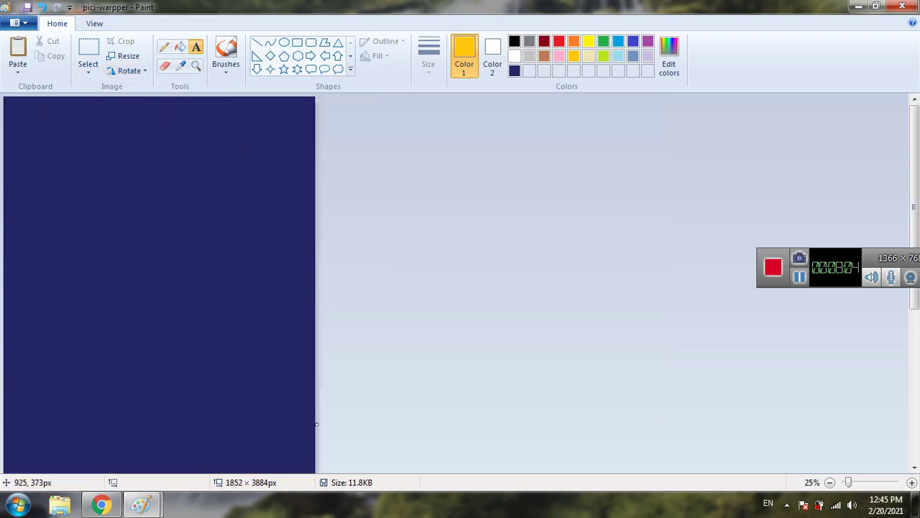
pyautogui.hotkey('ctrl', 'z')
pyautogui.click(132, 121)
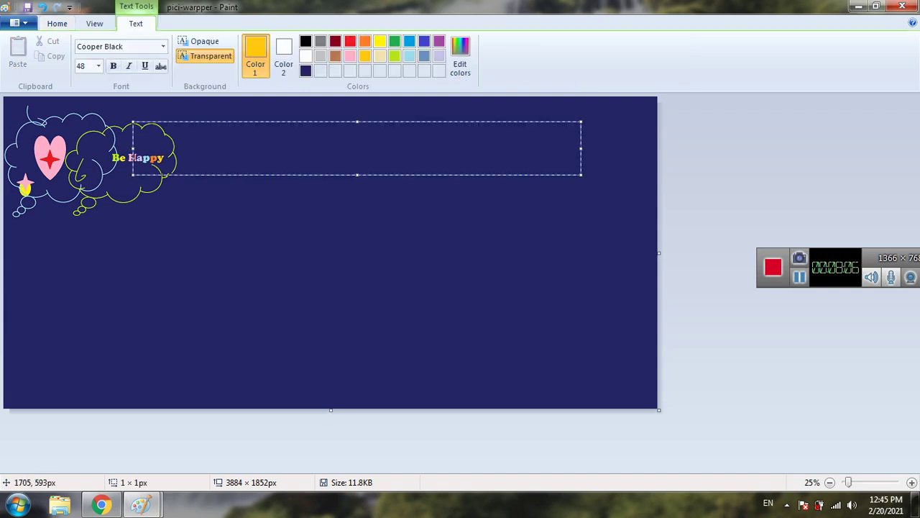
pyautogui.moveTo(581, 148); pyautogui.dragTo(262, 133)
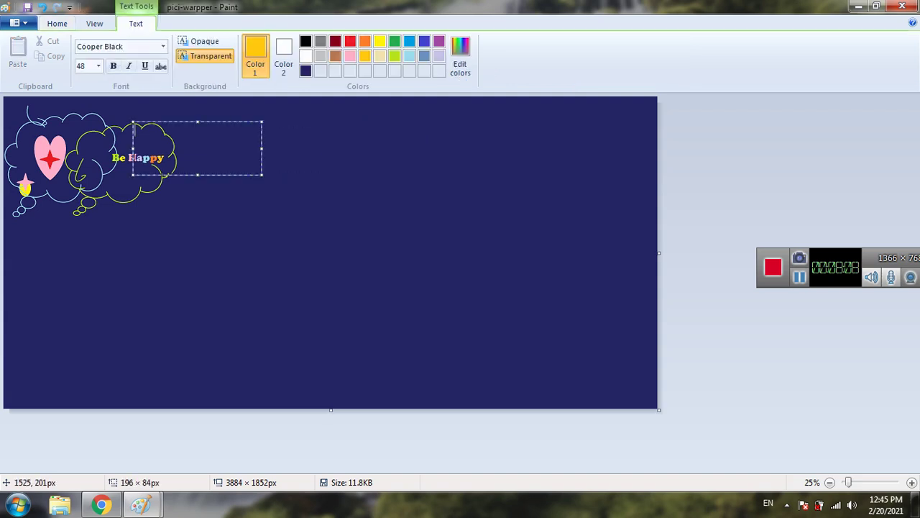
pyautogui.moveTo(148, 124); pyautogui.dragTo(52, 130)
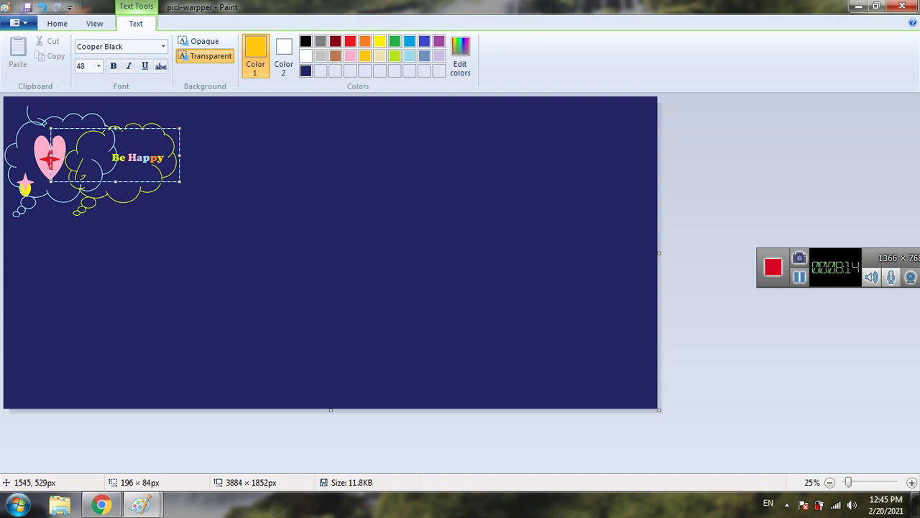
pyautogui.click(410, 208)
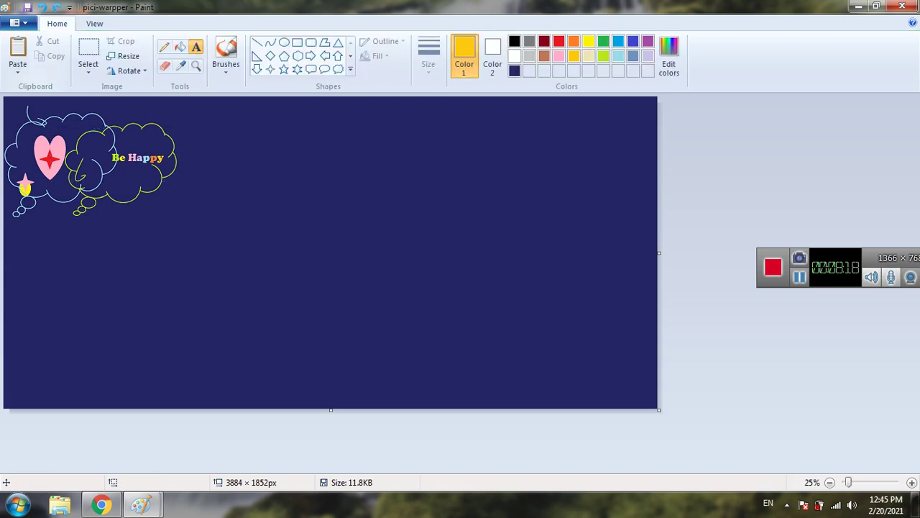
# Select the whole cloud motif with the heart and "Be Happy" text, about 1033 × 733 px, and copy it
pyautogui.click(88, 54)
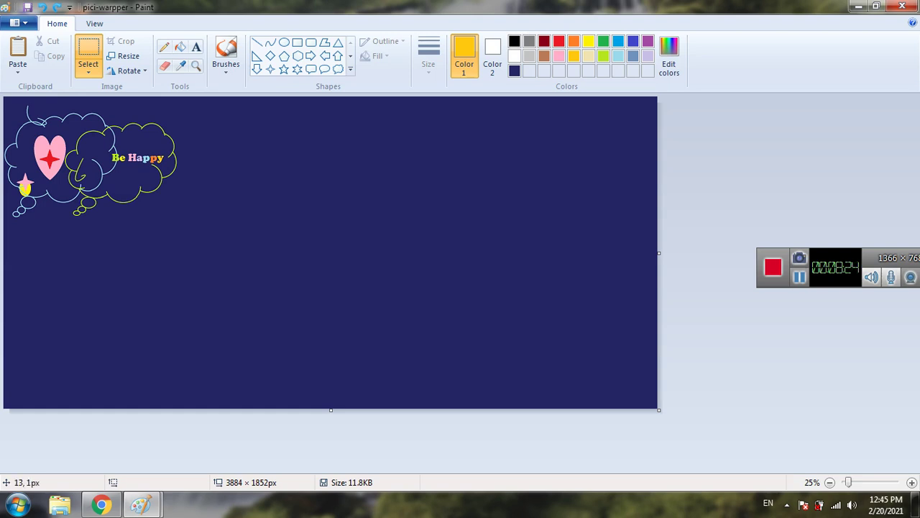
pyautogui.moveTo(9, 108); pyautogui.dragTo(101, 191)
pyautogui.moveTo(135, 221); pyautogui.dragTo(179, 220)
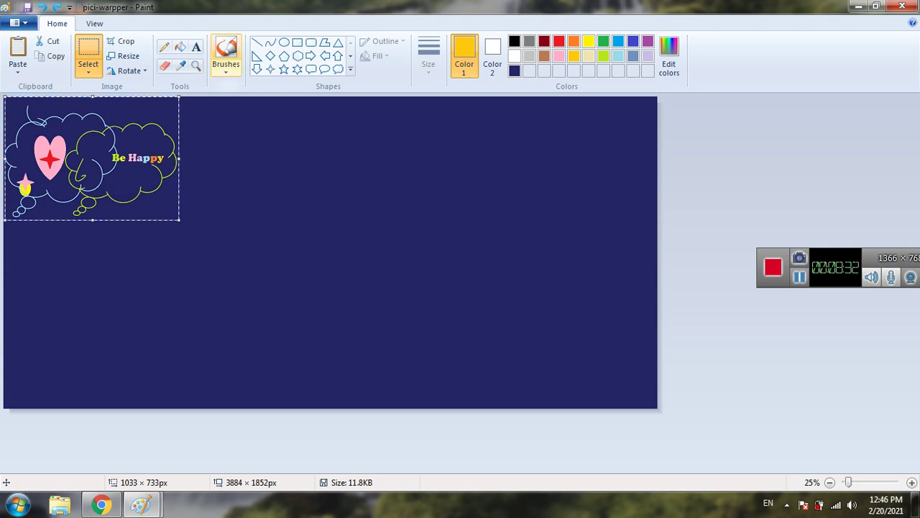
pyautogui.rightClick(136, 104)
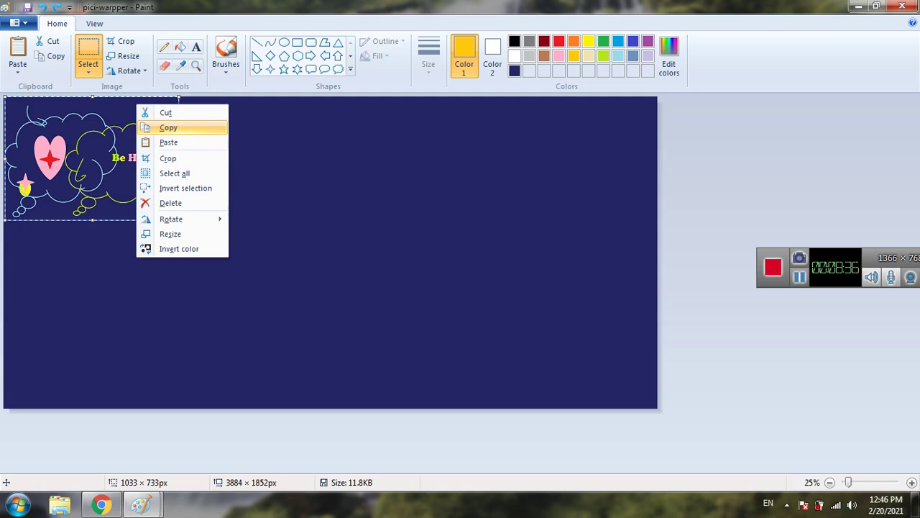
pyautogui.click(168, 128)
# Paste a copy of the motif, rotate it 90° left, and place it in the canvas's lower-left corner below the original
pyautogui.rightClick(228, 137)
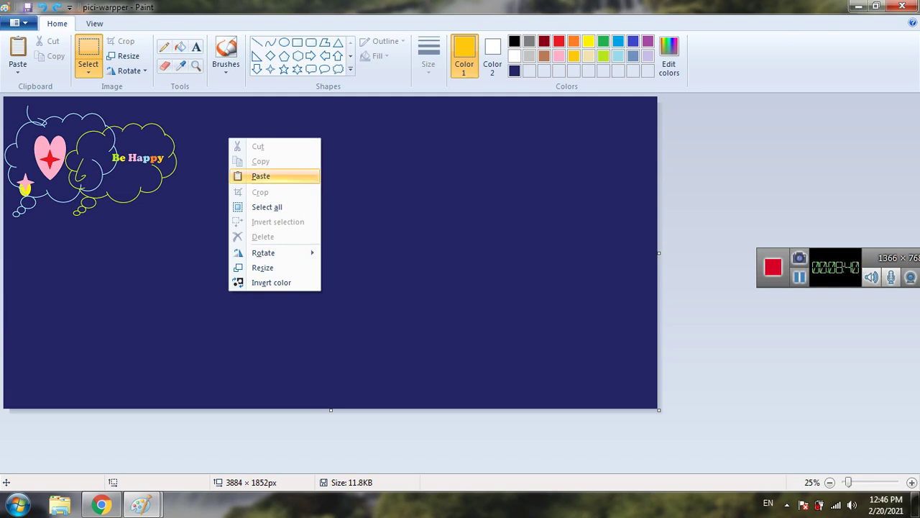
pyautogui.rightClick(424, 178)
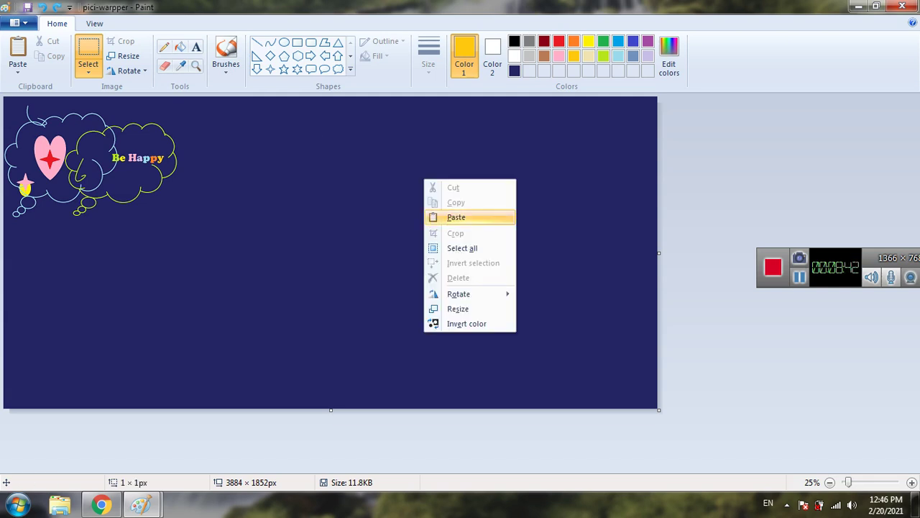
pyautogui.click(456, 217)
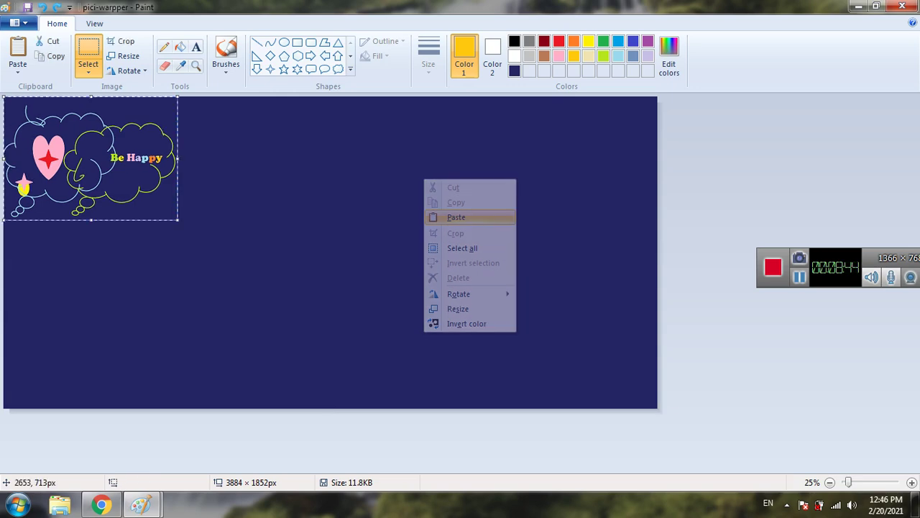
pyautogui.moveTo(164, 158); pyautogui.dragTo(336, 151)
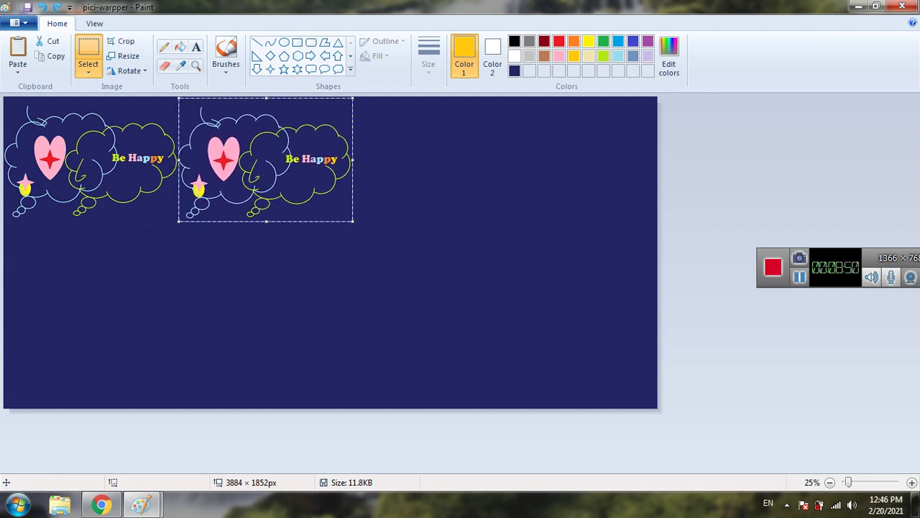
pyautogui.click(128, 71)
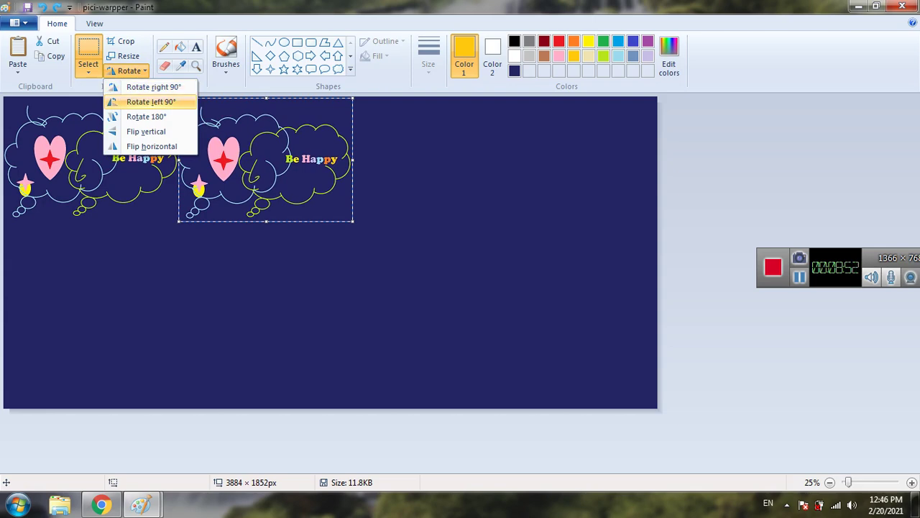
pyautogui.click(152, 102)
pyautogui.moveTo(295, 163); pyautogui.dragTo(69, 307)
pyautogui.click(237, 255)
# Paste another upright copy of the motif just to the right of the rotated copy, below the top row
pyautogui.rightClick(238, 250)
pyautogui.click(270, 288)
pyautogui.moveTo(133, 134); pyautogui.dragTo(266, 248)
pyautogui.click(344, 274)
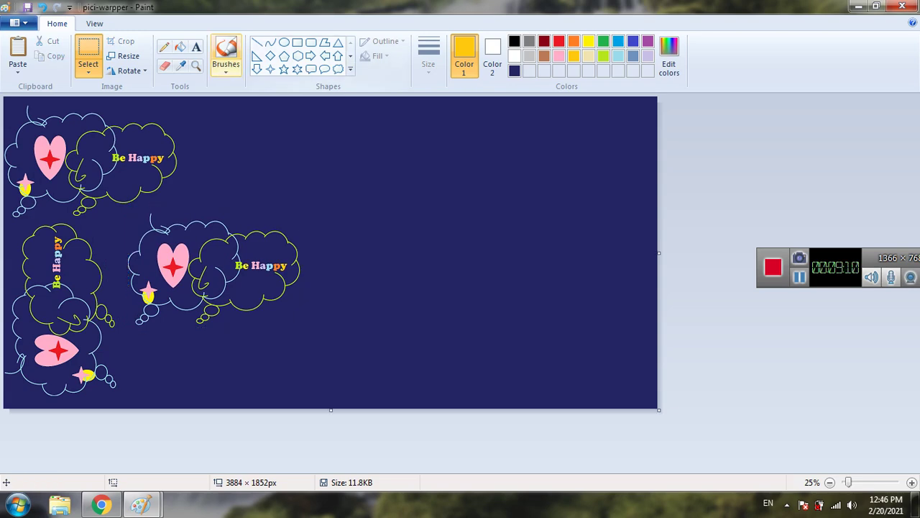
# Paste an upright copy of the motif directly beside the original in the top row
pyautogui.rightClick(234, 119)
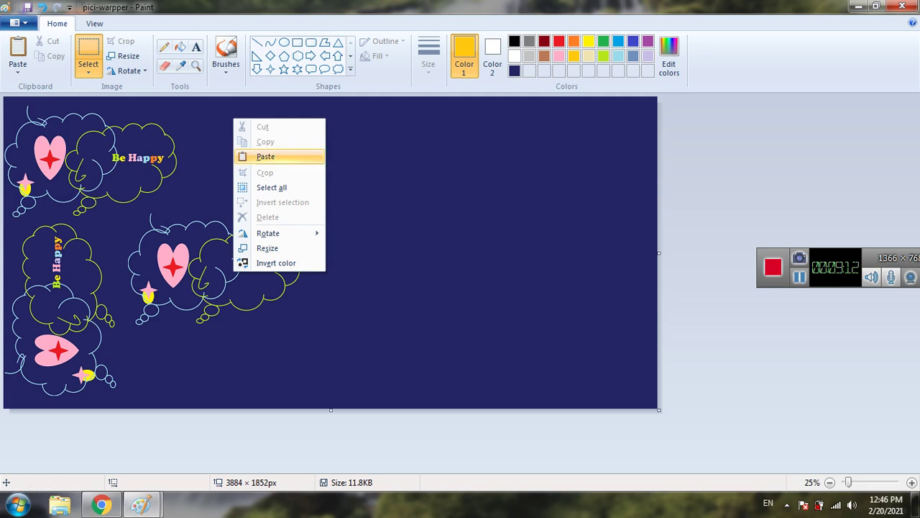
pyautogui.click(266, 156)
pyautogui.moveTo(128, 130); pyautogui.dragTo(294, 127)
# Paste a copy of the motif, rotate it 180°, and place it in the canvas's lower-right corner
pyautogui.rightClick(444, 164)
pyautogui.click(476, 202)
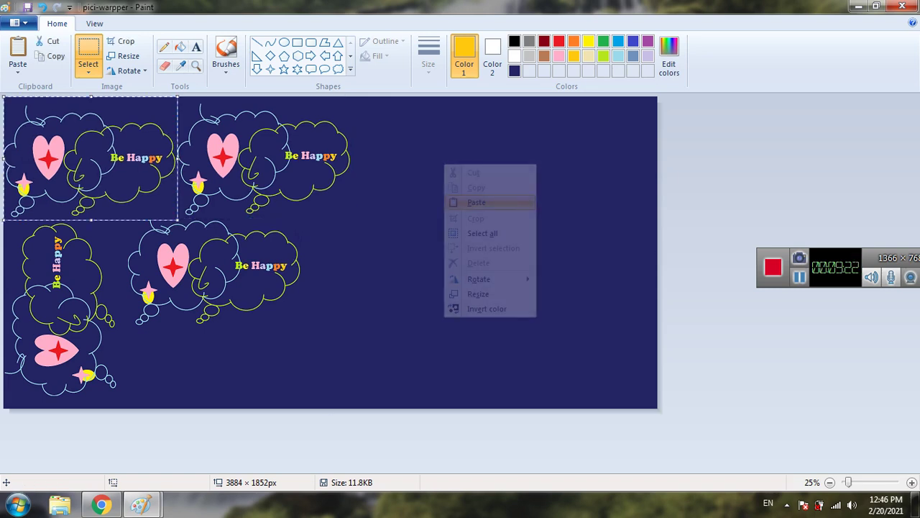
pyautogui.click(128, 71)
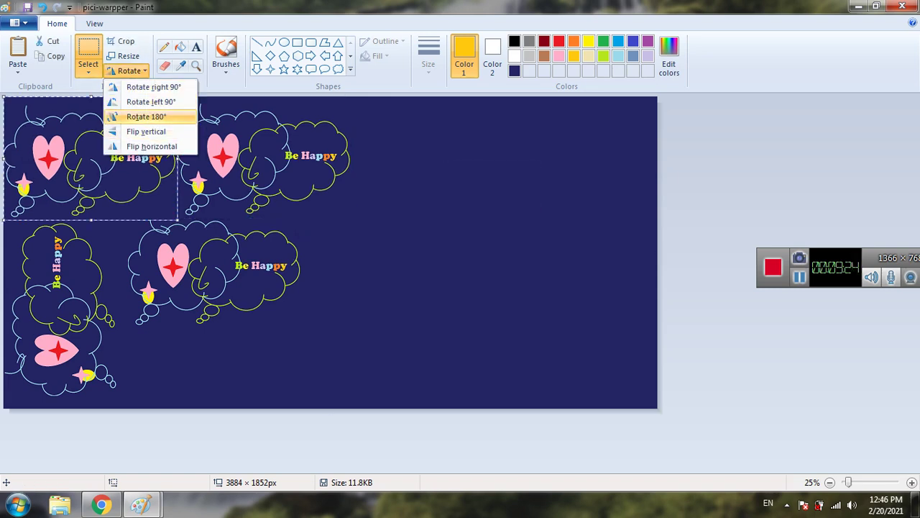
pyautogui.click(146, 116)
pyautogui.moveTo(104, 120)
pyautogui.mouseDown()
pyautogui.moveTo(292, 265)
pyautogui.moveTo(406, 232)
pyautogui.moveTo(471, 190)
pyautogui.moveTo(502, 130)
pyautogui.moveTo(466, 131)
pyautogui.moveTo(474, 176)
pyautogui.moveTo(417, 188)
pyautogui.moveTo(426, 239)
pyautogui.moveTo(426, 229)
pyautogui.moveTo(563, 230)
pyautogui.mouseUp()
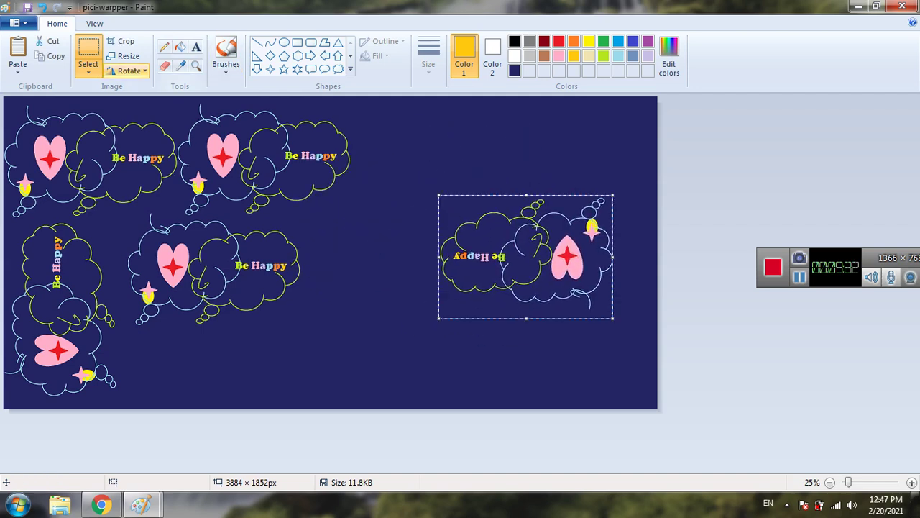
pyautogui.moveTo(556, 305); pyautogui.dragTo(596, 402)
pyautogui.press('Escape')
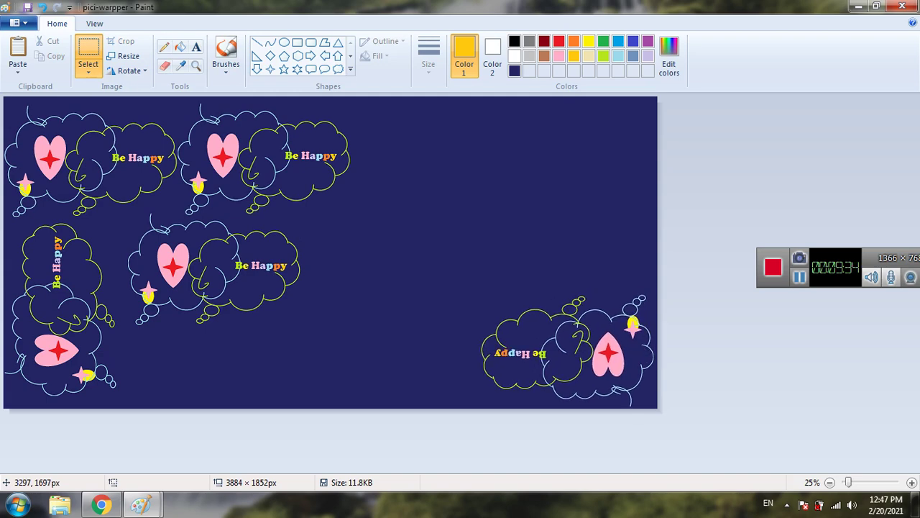
pyautogui.click(396, 256)
# Try placing a copy rotated 180° under the upright second-row motif, along the canvas's lower edge, and undo the placement
pyautogui.rightClick(397, 206)
pyautogui.click(430, 243)
pyautogui.moveTo(114, 128); pyautogui.dragTo(450, 298)
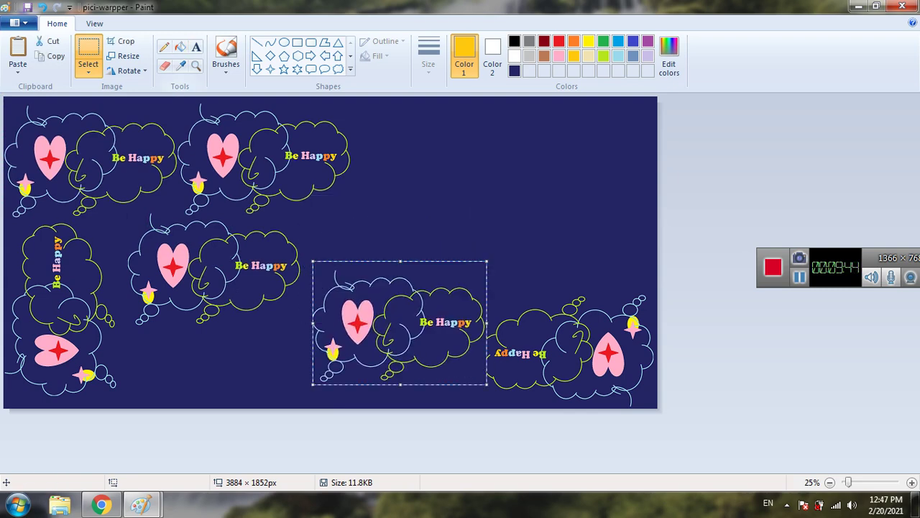
pyautogui.click(130, 70)
pyautogui.click(146, 116)
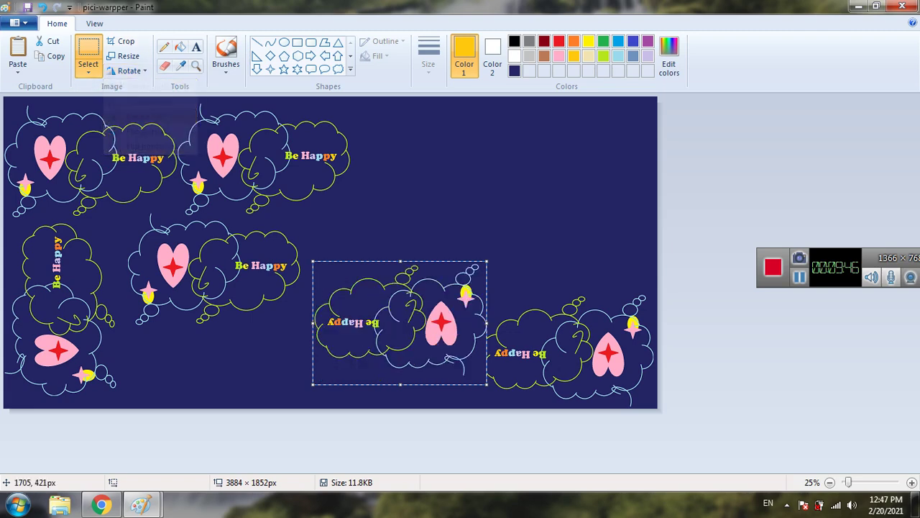
pyautogui.moveTo(389, 320); pyautogui.dragTo(195, 354)
pyautogui.click(369, 245)
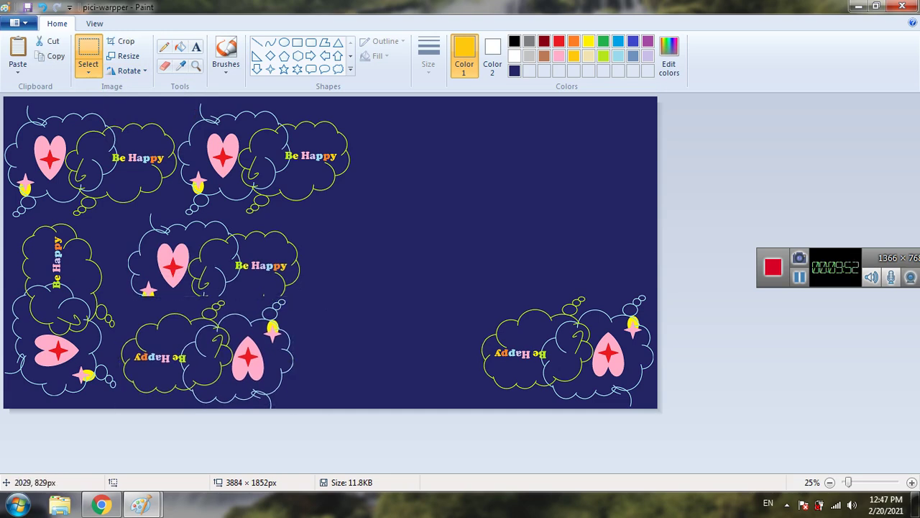
pyautogui.rightClick(410, 222)
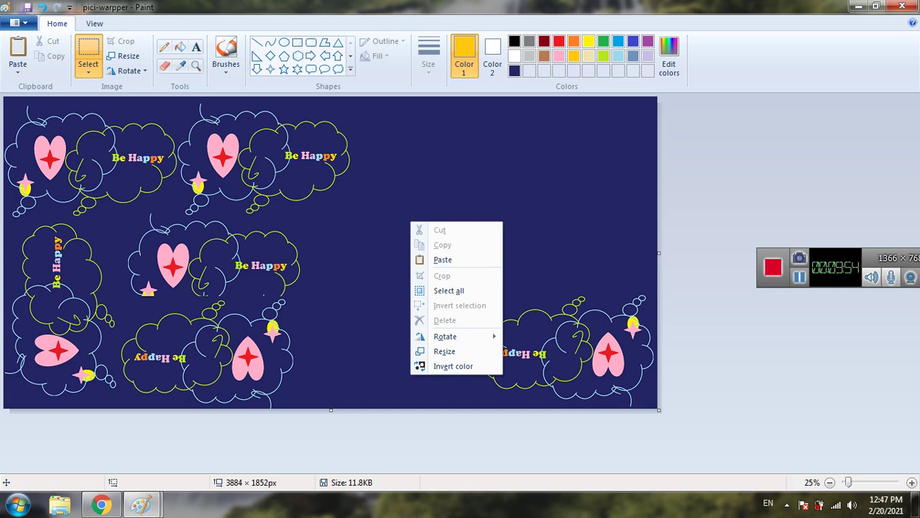
pyautogui.press('Escape')
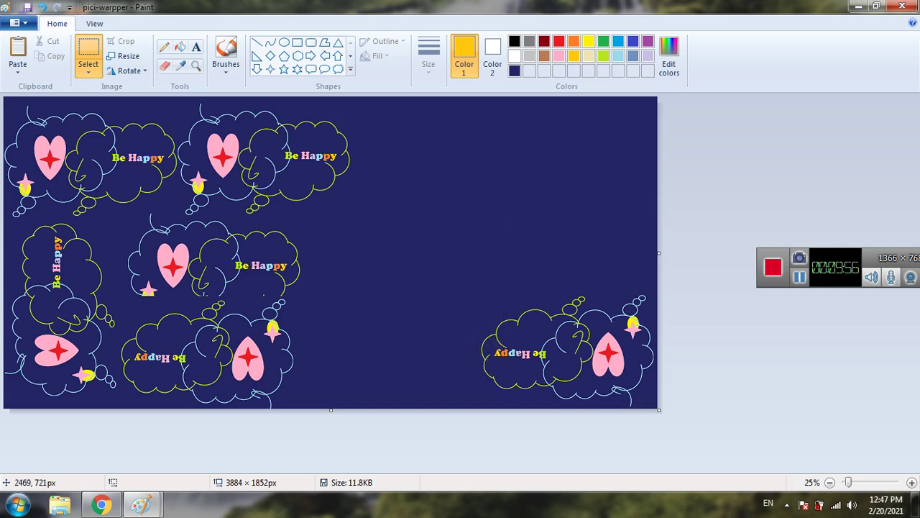
pyautogui.hotkey('ctrl', 'z')
# Paste a copy of the motif, rotate it 180° and then 90° left, and place it to the right of the upright second-row copy
pyautogui.moveTo(416, 219); pyautogui.dragTo(417, 220)
pyautogui.rightClick(417, 220)
pyautogui.click(451, 256)
pyautogui.moveTo(134, 165); pyautogui.dragTo(467, 264)
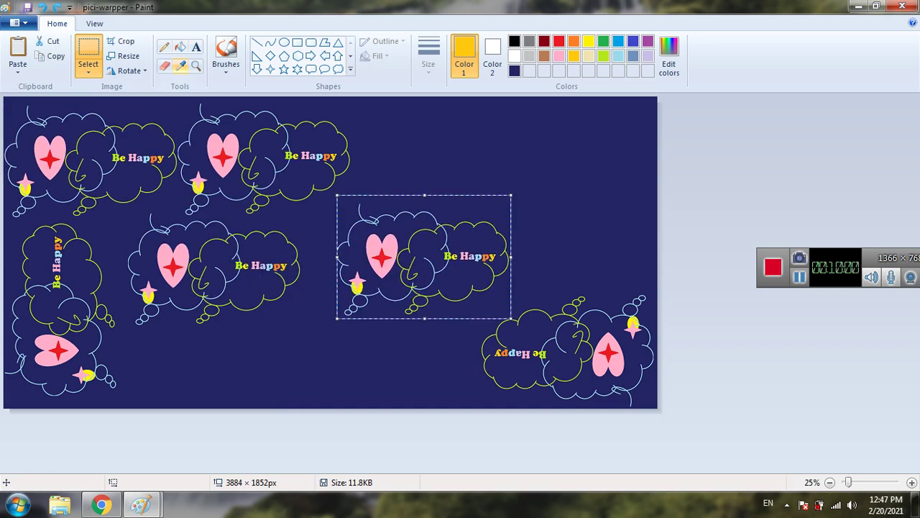
pyautogui.click(130, 71)
pyautogui.click(146, 116)
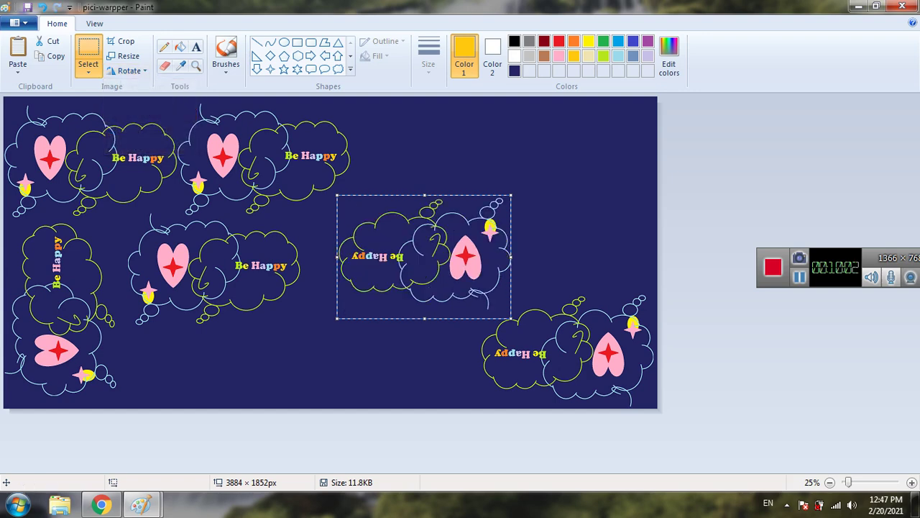
pyautogui.moveTo(421, 265); pyautogui.dragTo(396, 250)
pyautogui.click(129, 71)
pyautogui.click(151, 102)
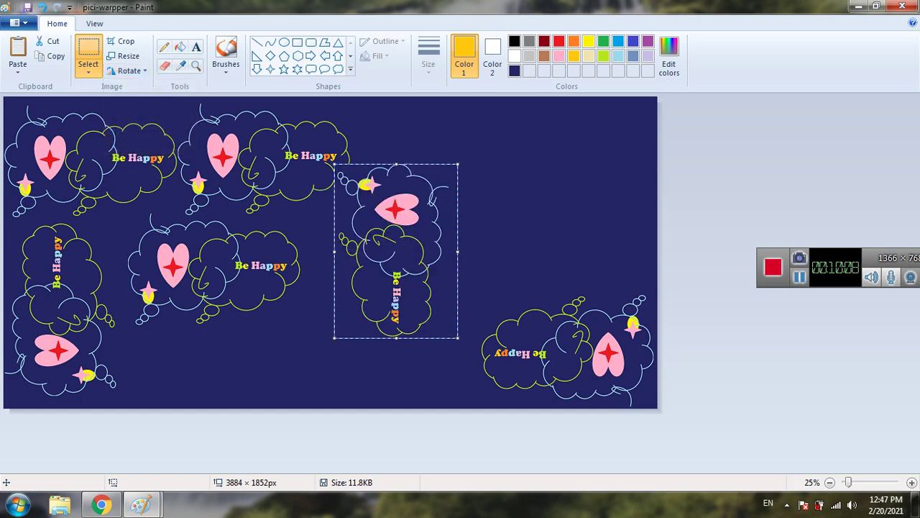
pyautogui.moveTo(364, 167); pyautogui.dragTo(333, 207)
pyautogui.click(248, 128)
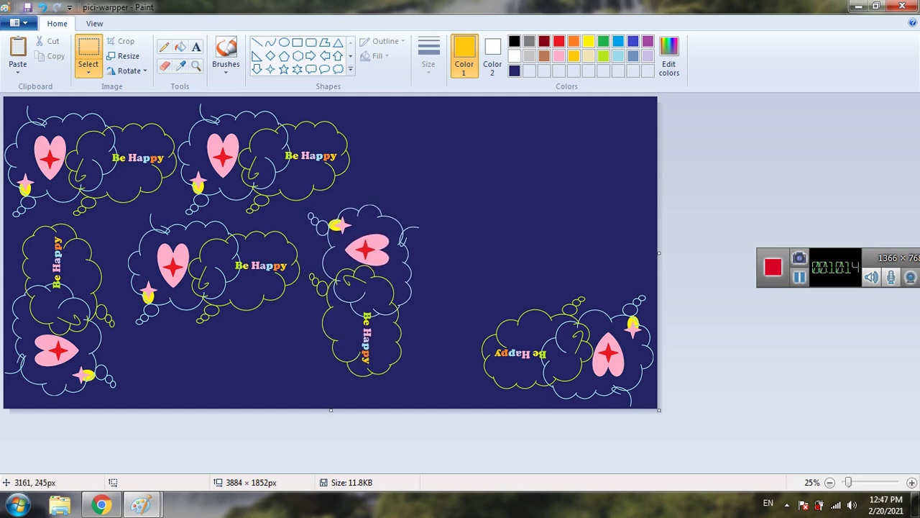
pyautogui.rightClick(483, 155)
pyautogui.press('Escape')
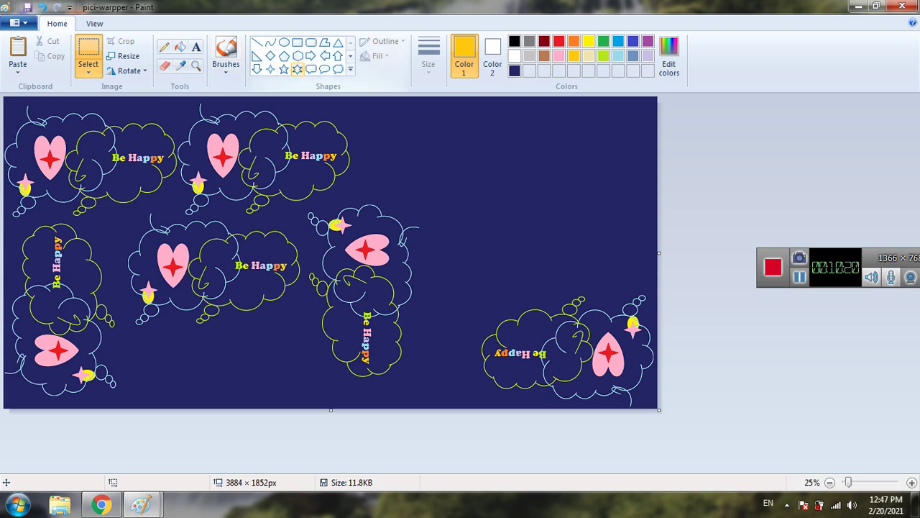
# Draw a pink four-point star about 109 × 101 px below the original motif and a gold one between the two top-row motifs
pyautogui.click(271, 68)
pyautogui.moveTo(99, 214); pyautogui.dragTo(118, 231)
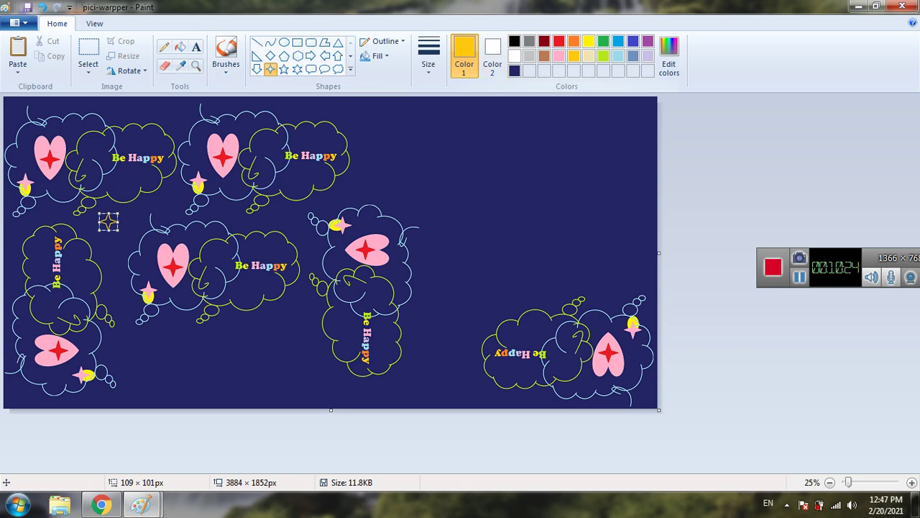
pyautogui.click(559, 55)
pyautogui.moveTo(169, 104); pyautogui.dragTo(187, 122)
pyautogui.click(573, 55)
# Draw two gold four-point stars to the right of the lower-left motif, the lower one about 117 × 145 px
pyautogui.moveTo(115, 289); pyautogui.dragTo(135, 311)
pyautogui.click(140, 399)
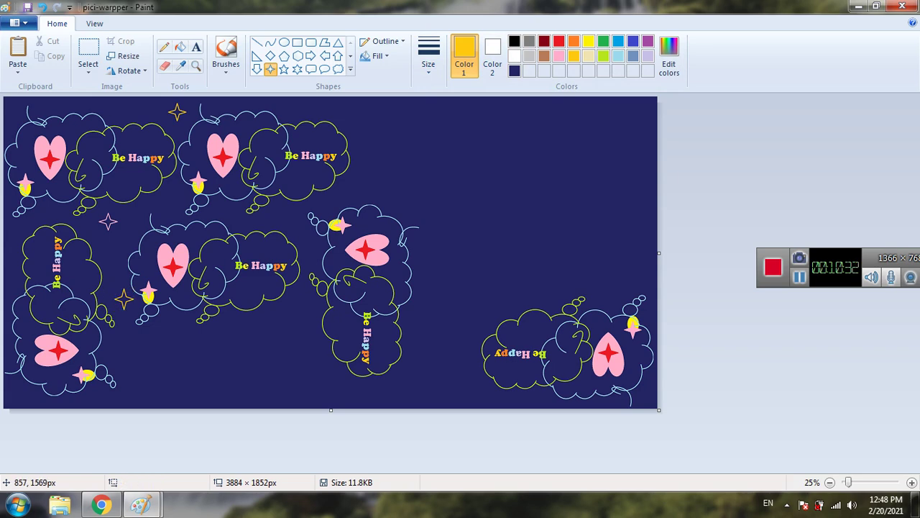
pyautogui.moveTo(131, 355); pyautogui.dragTo(151, 377)
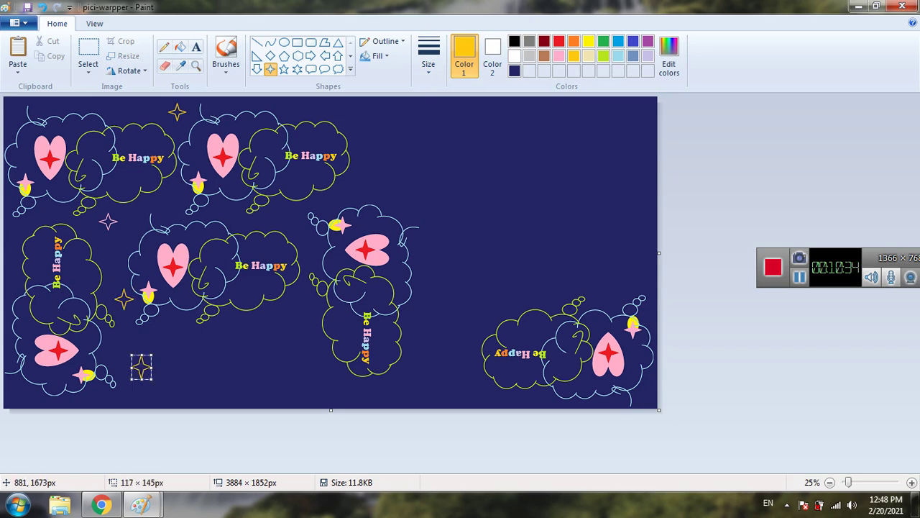
pyautogui.click(156, 333)
pyautogui.moveTo(157, 333); pyautogui.dragTo(170, 349)
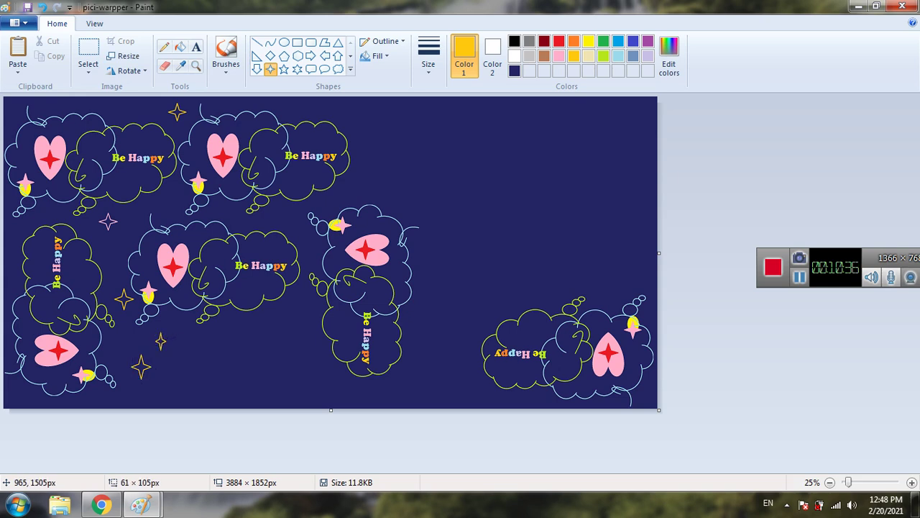
pyautogui.press('Delete')
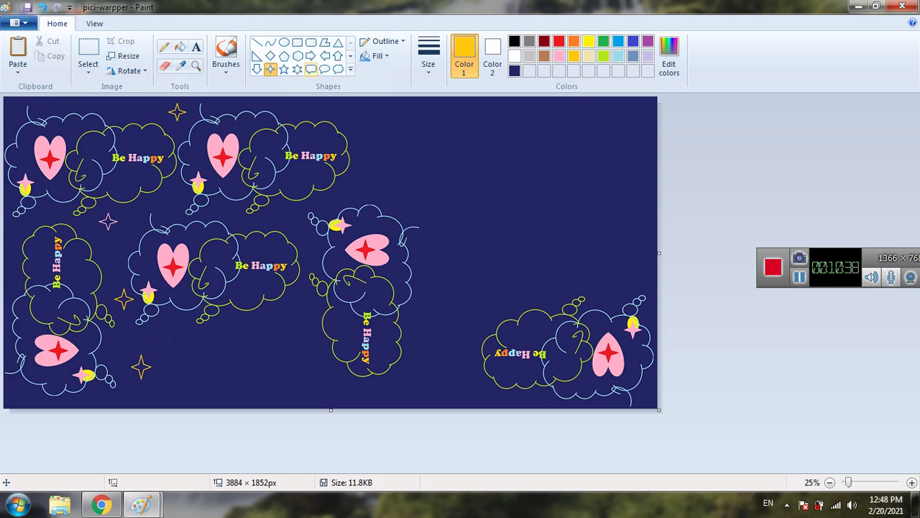
# Draw an ellipse about 61 × 85 px under the pink outlined star and fill it solid orange
pyautogui.click(284, 42)
pyautogui.moveTo(105, 257); pyautogui.dragTo(116, 271)
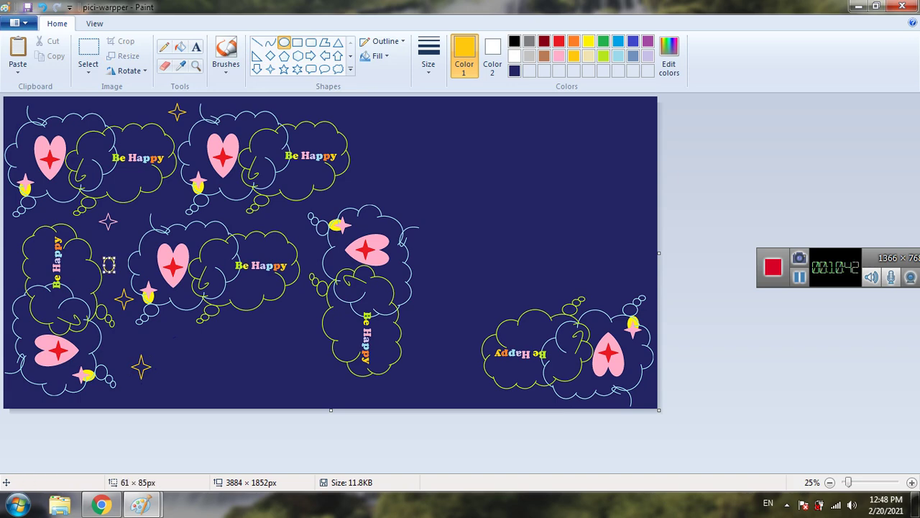
pyautogui.click(574, 41)
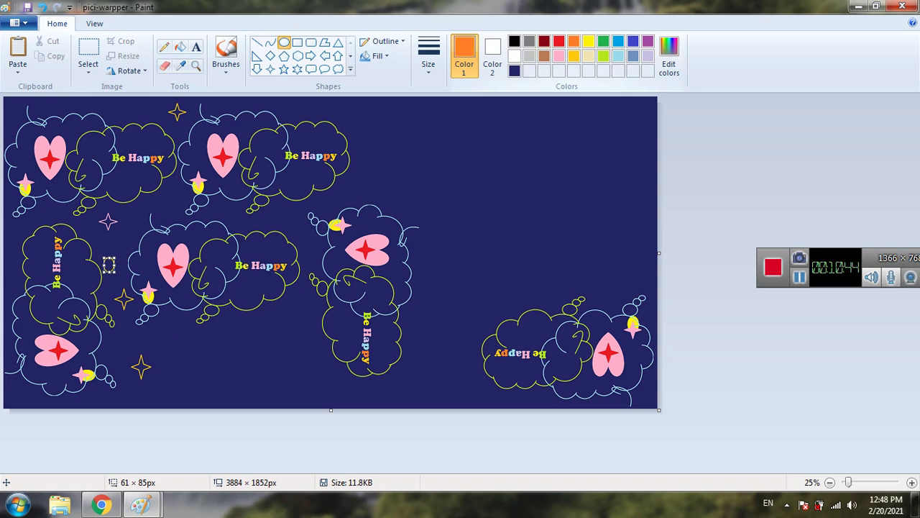
pyautogui.click(180, 46)
pyautogui.click(109, 264)
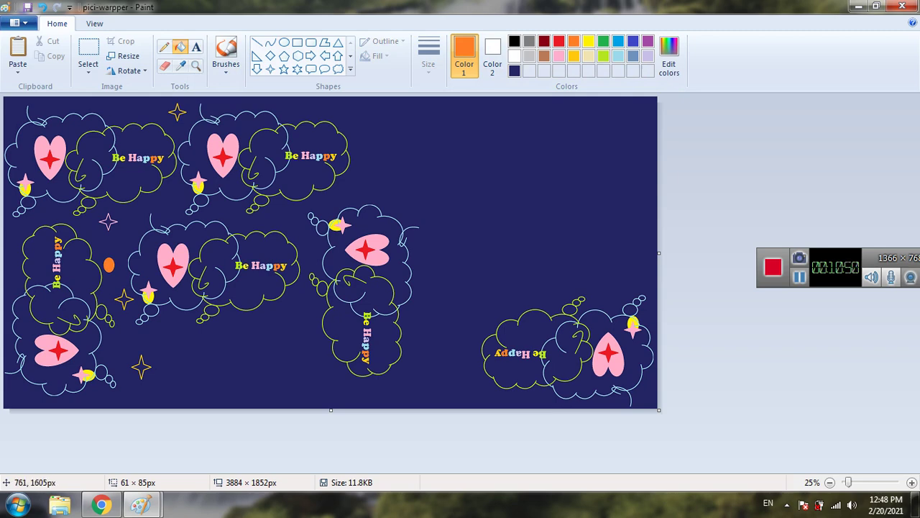
# Try a fill inside the lower gold star and a white fill of the navy background, undoing both
pyautogui.click(140, 366)
pyautogui.hotkey('ctrl', 'z')
pyautogui.rightClick(485, 133)
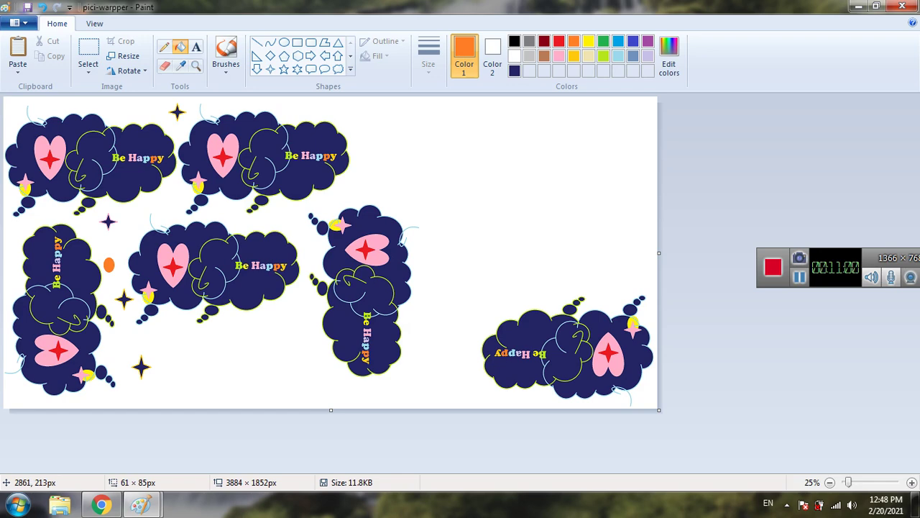
pyautogui.hotkey('ctrl', 'z')
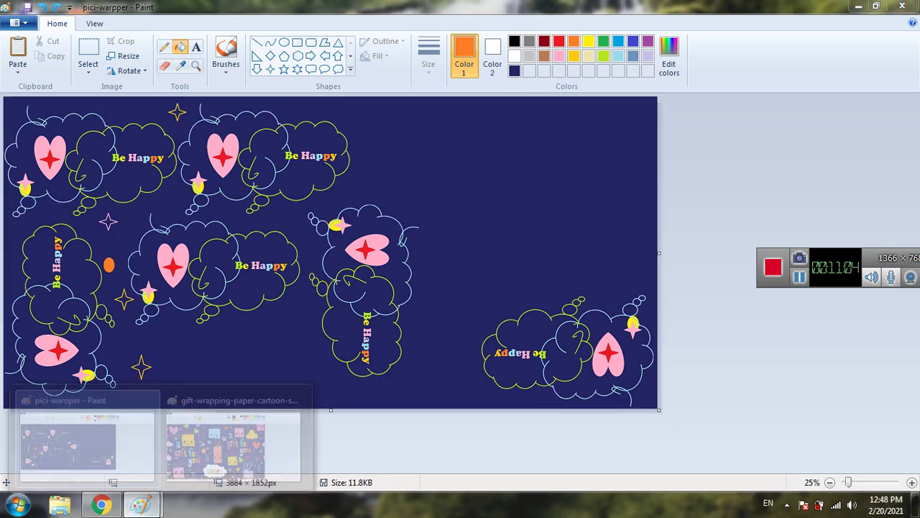
# Switch to the navy cartoon gift-wrapping reference image and examine its pattern from top to bottom
pyautogui.click(236, 446)
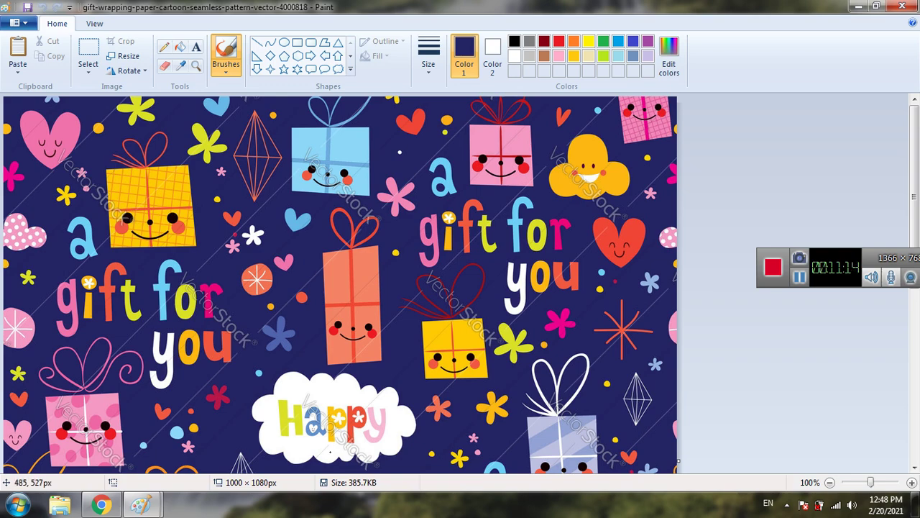
pyautogui.scroll(-5, 472, 365)
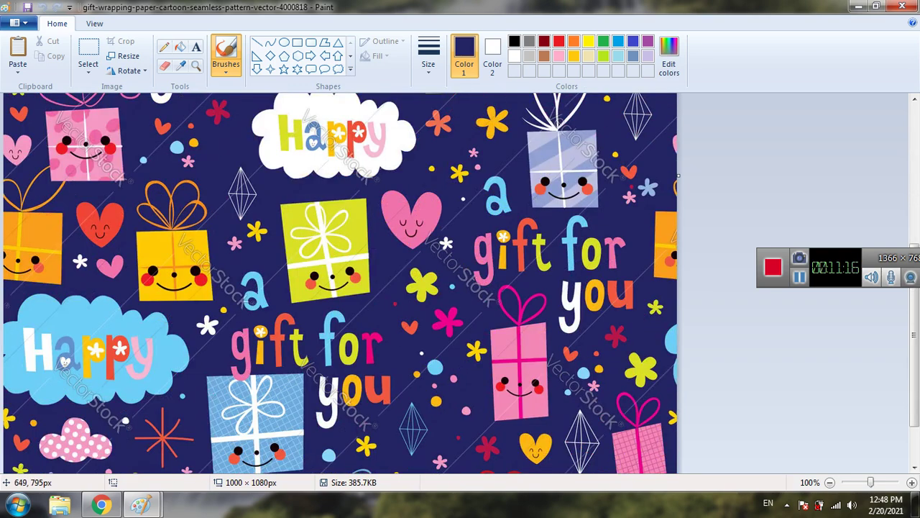
pyautogui.scroll(-2, 469, 338)
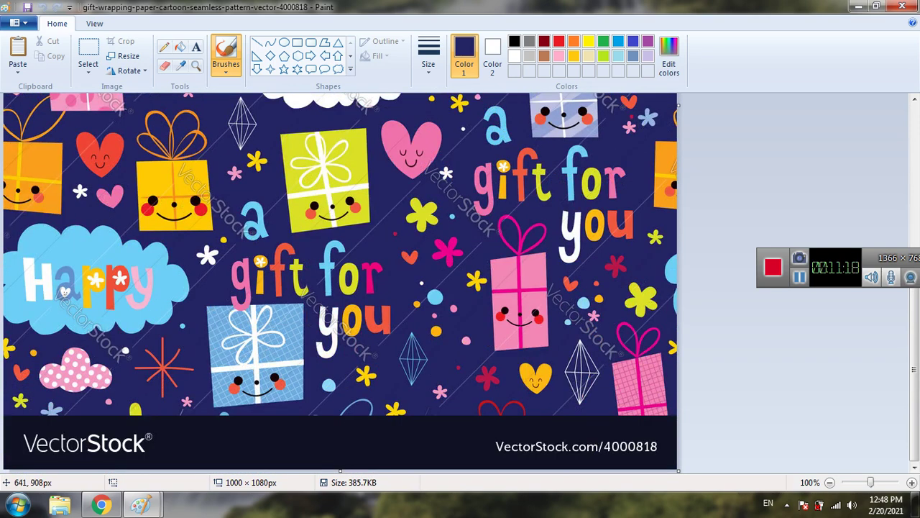
pyautogui.scroll(5, 309, 333)
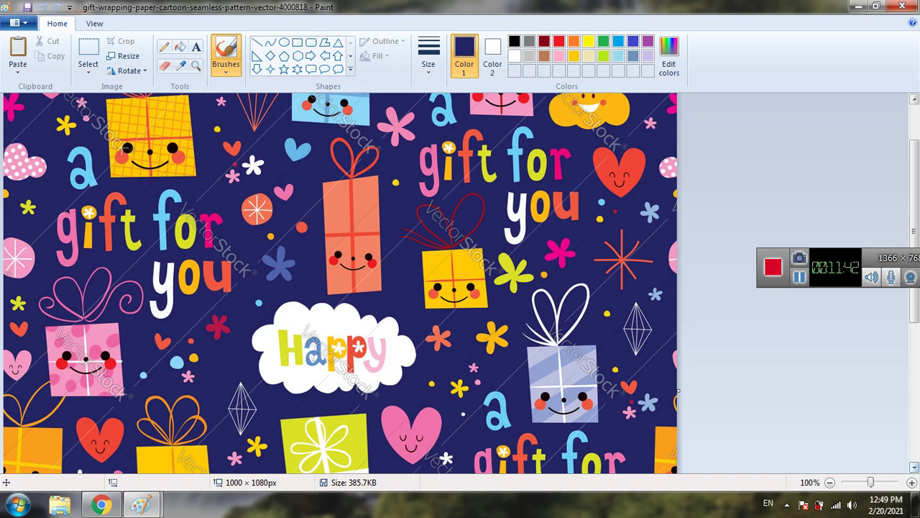
# View the colourful kids' gift-wrapping reference image and the pici image from the desktop, closing each after examining it
pyautogui.press('super+d')
pyautogui.click(479, 302)
pyautogui.press('Return')
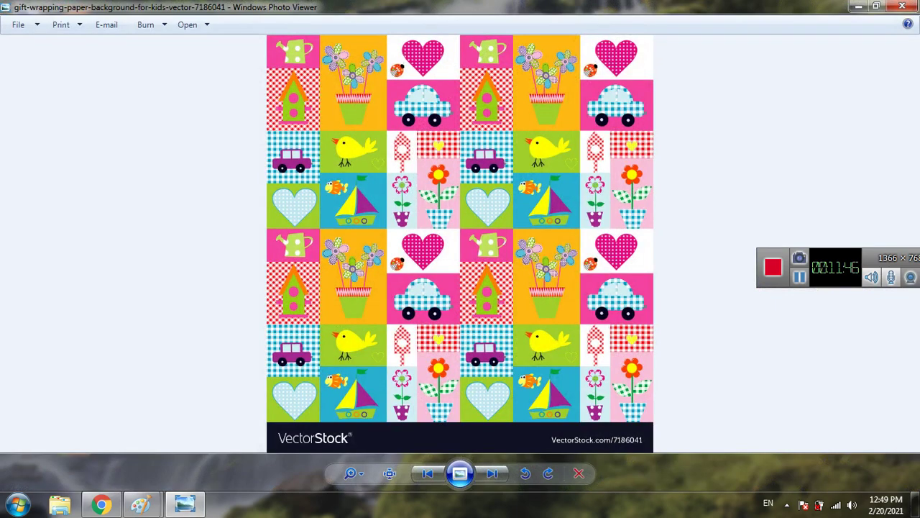
pyautogui.click(903, 7)
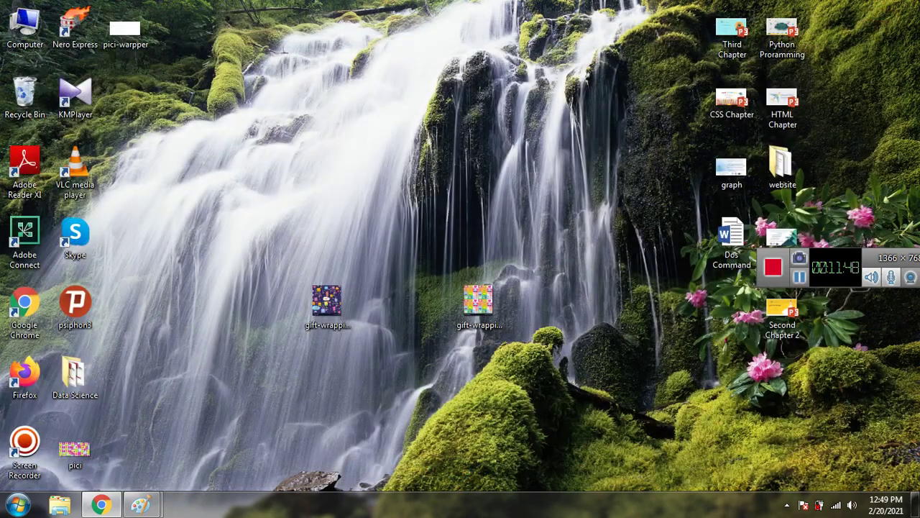
pyautogui.doubleClick(75, 449)
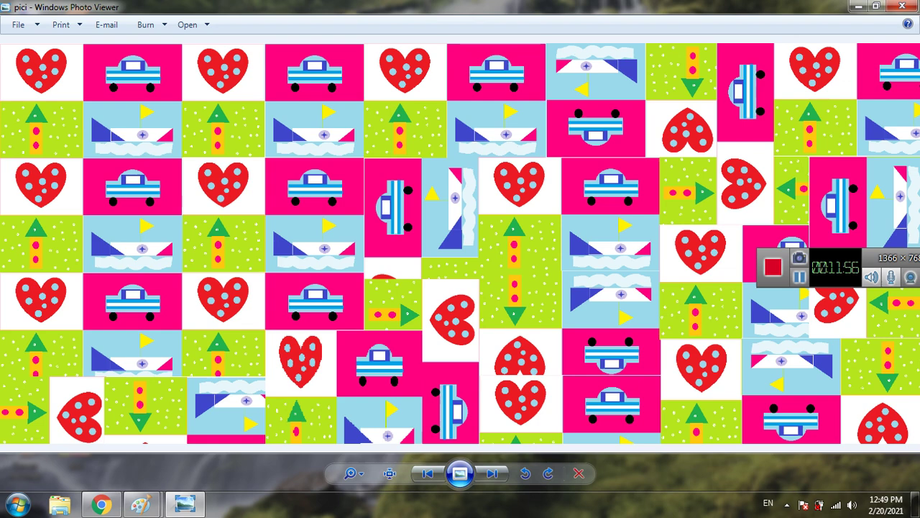
pyautogui.click(902, 7)
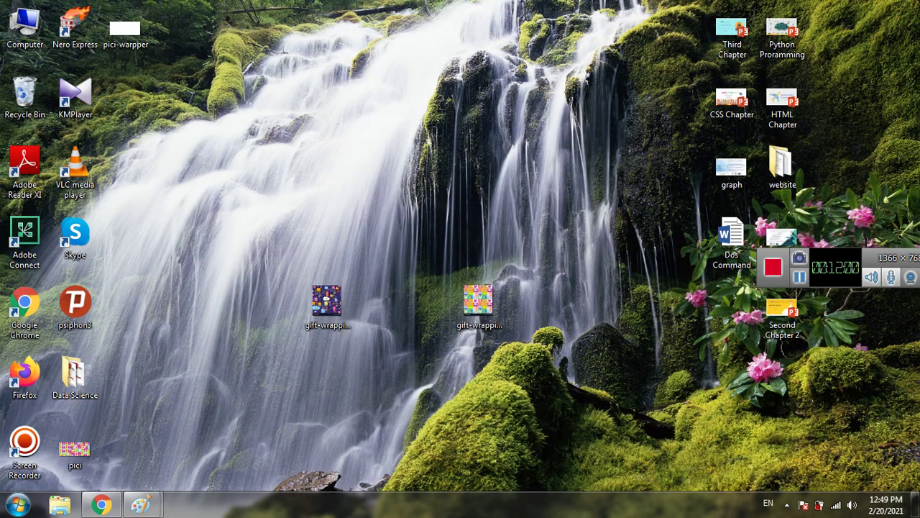
# Return to the pici-warpper drawing in Paint, save it and close its window
pyautogui.moveTo(141, 505)
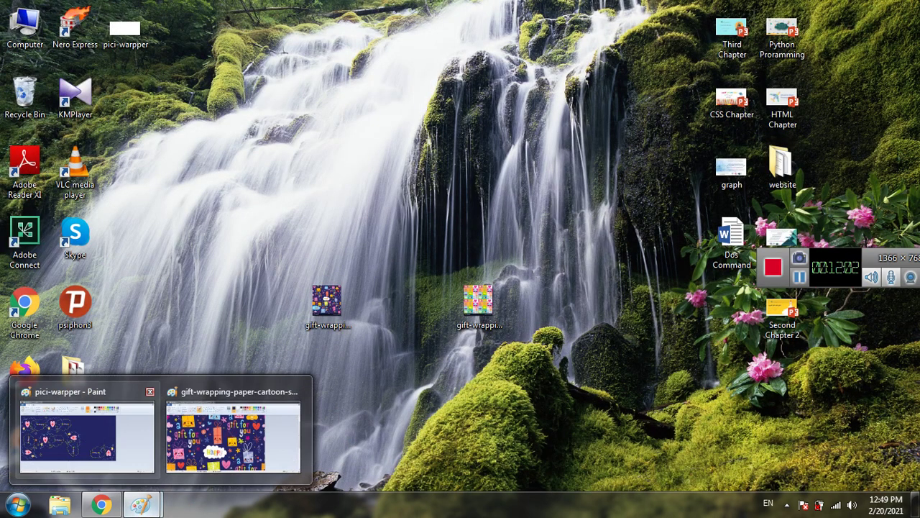
pyautogui.click(86, 431)
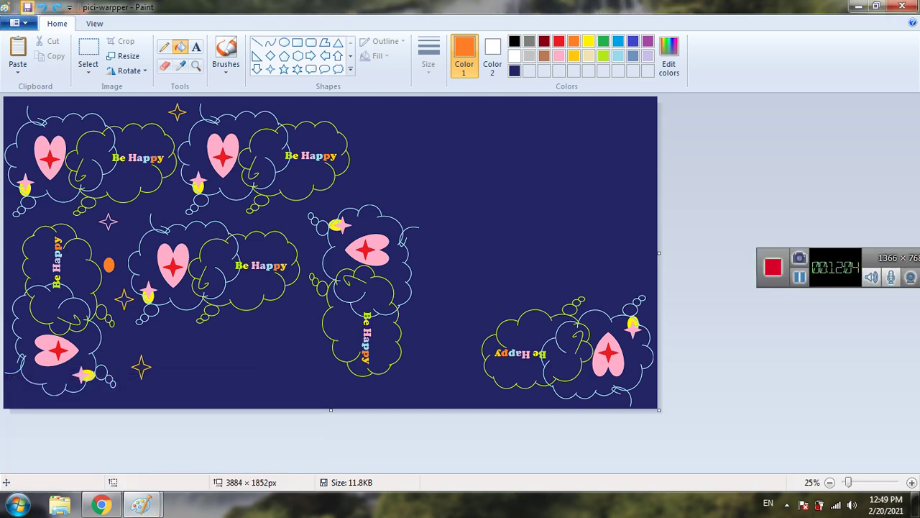
pyautogui.click(27, 7)
pyautogui.click(902, 7)
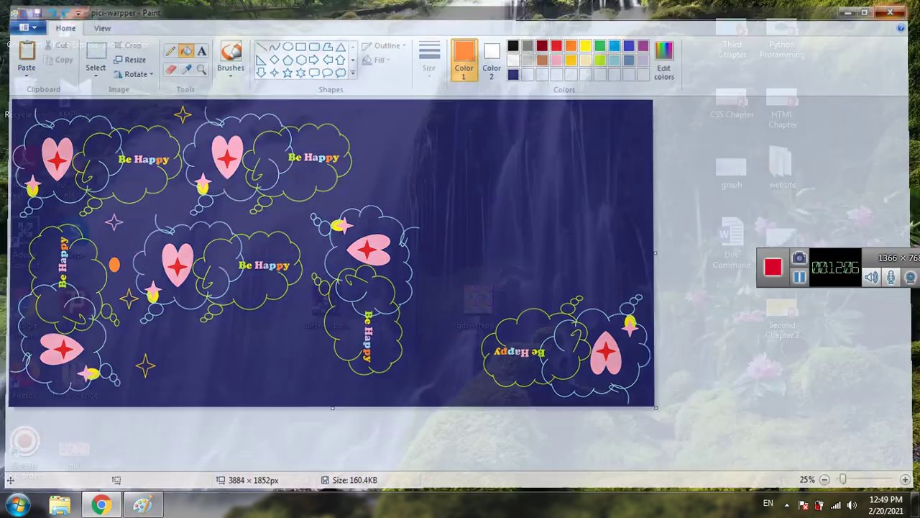
# Move the pici-warpper file and the navy gift-wrapping reference image beside the colourful reference image on the desktop, one above the other
pyautogui.moveTo(126, 29); pyautogui.dragTo(428, 238)
pyautogui.moveTo(327, 302); pyautogui.dragTo(428, 306)
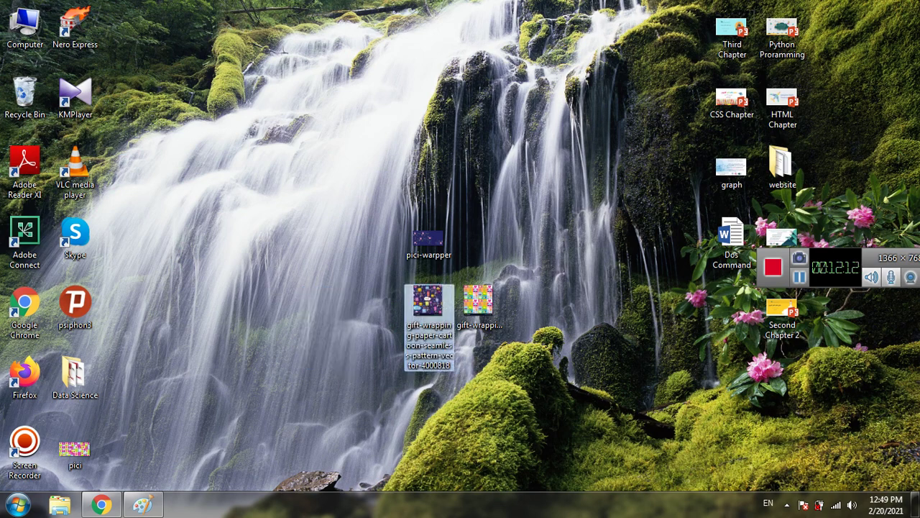
pyautogui.click(43, 485)
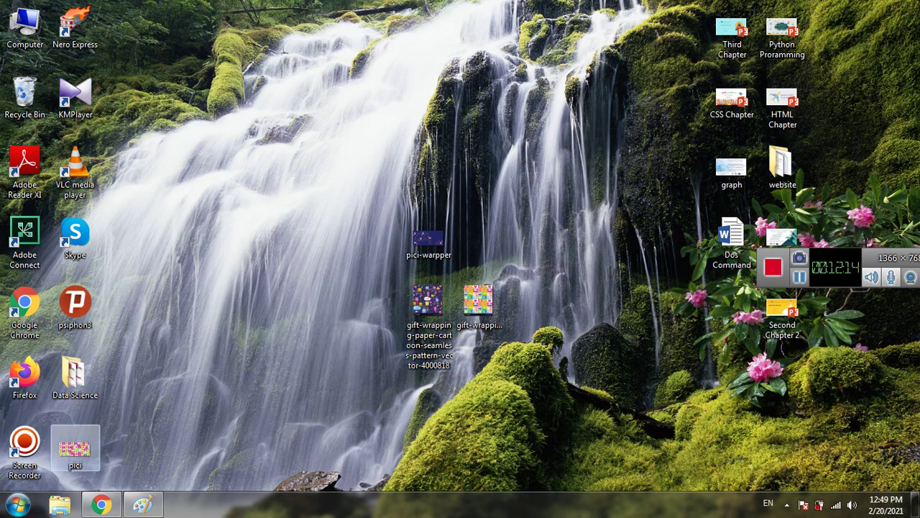